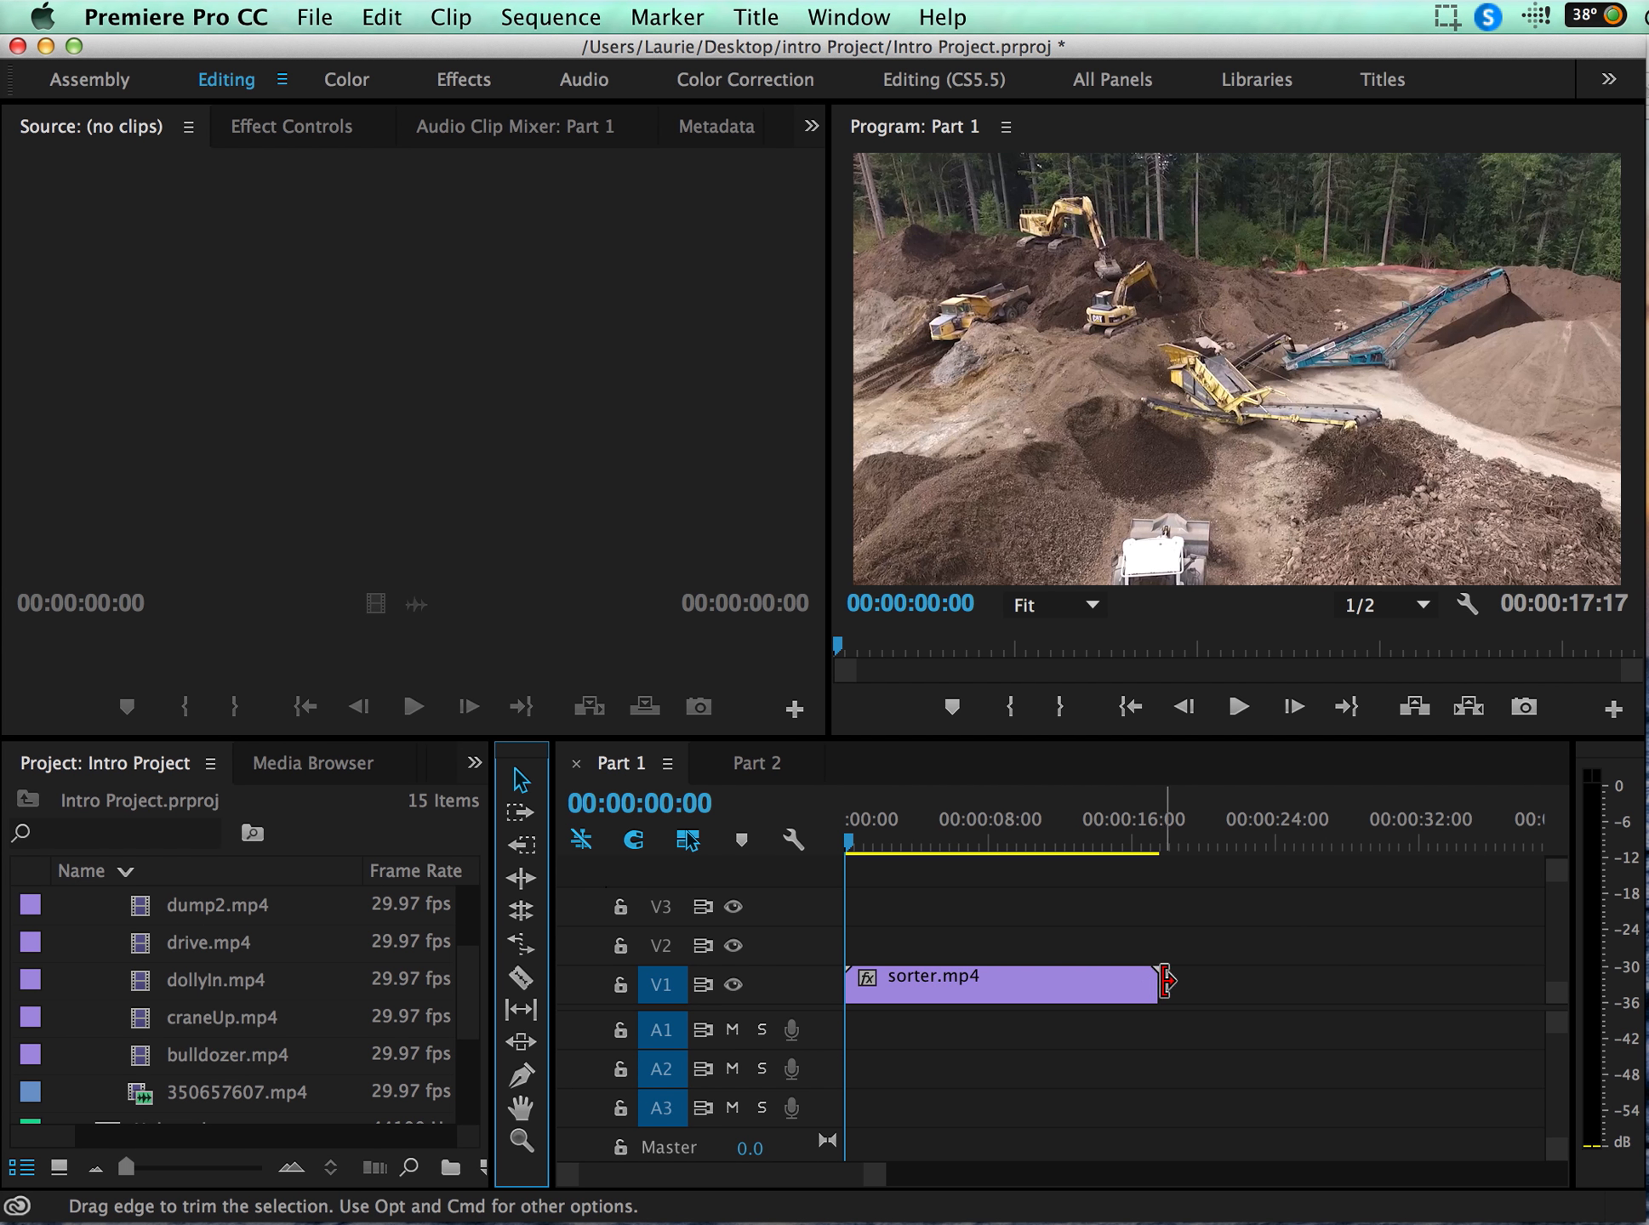
Step: Trim the end of sorter.mp4 on the timeline so the sequence runs about 15:20
drag(1150, 984, 1116, 985)
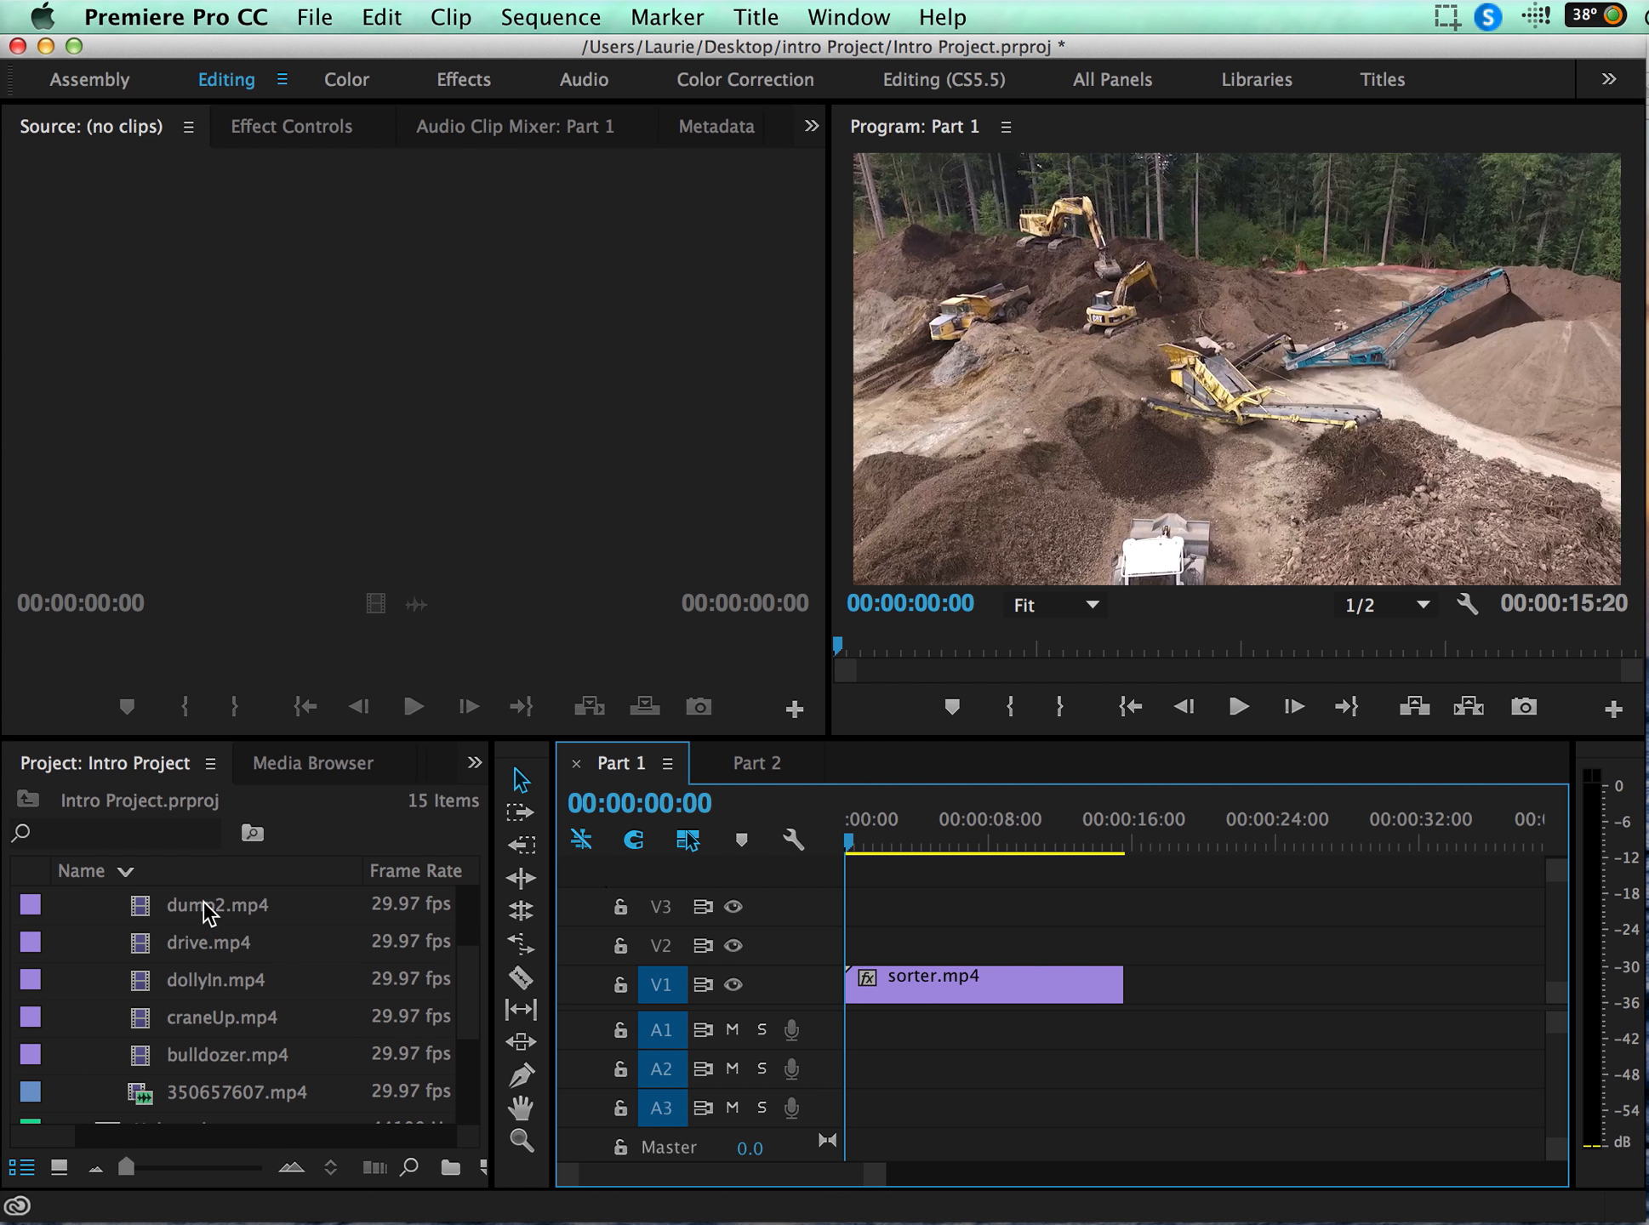
Step: Open drive.mp4 in the source monitor and mark an In point at 00:00:57:29 and an Out point at 00:01:10:02
double_click(191, 945)
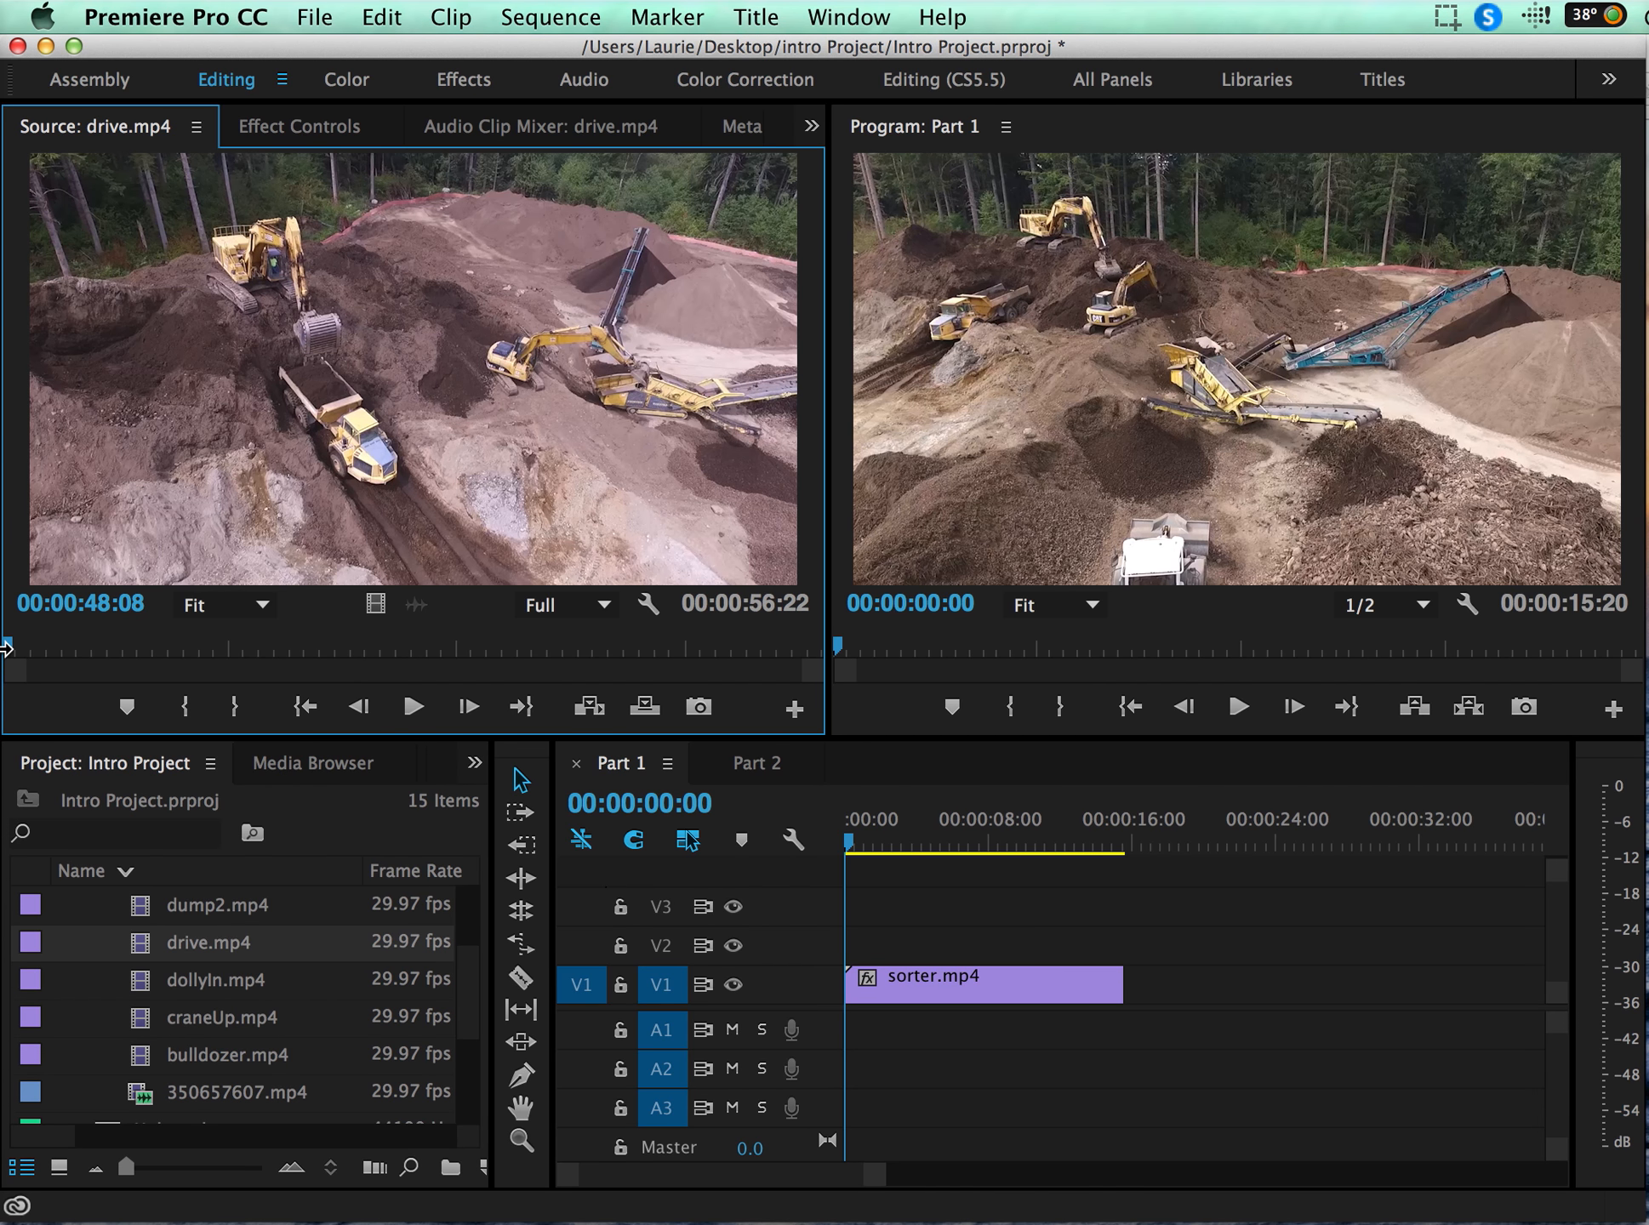
mouse_move(7, 647)
mouse_down()
mouse_move(542, 681)
mouse_move(843, 736)
mouse_move(5, 646)
mouse_up()
mouse_move(14, 657)
mouse_down()
mouse_move(380, 649)
mouse_move(782, 693)
mouse_move(850, 675)
mouse_move(274, 639)
mouse_move(3, 677)
mouse_up()
drag(89, 606, 104, 606)
drag(9, 648, 141, 704)
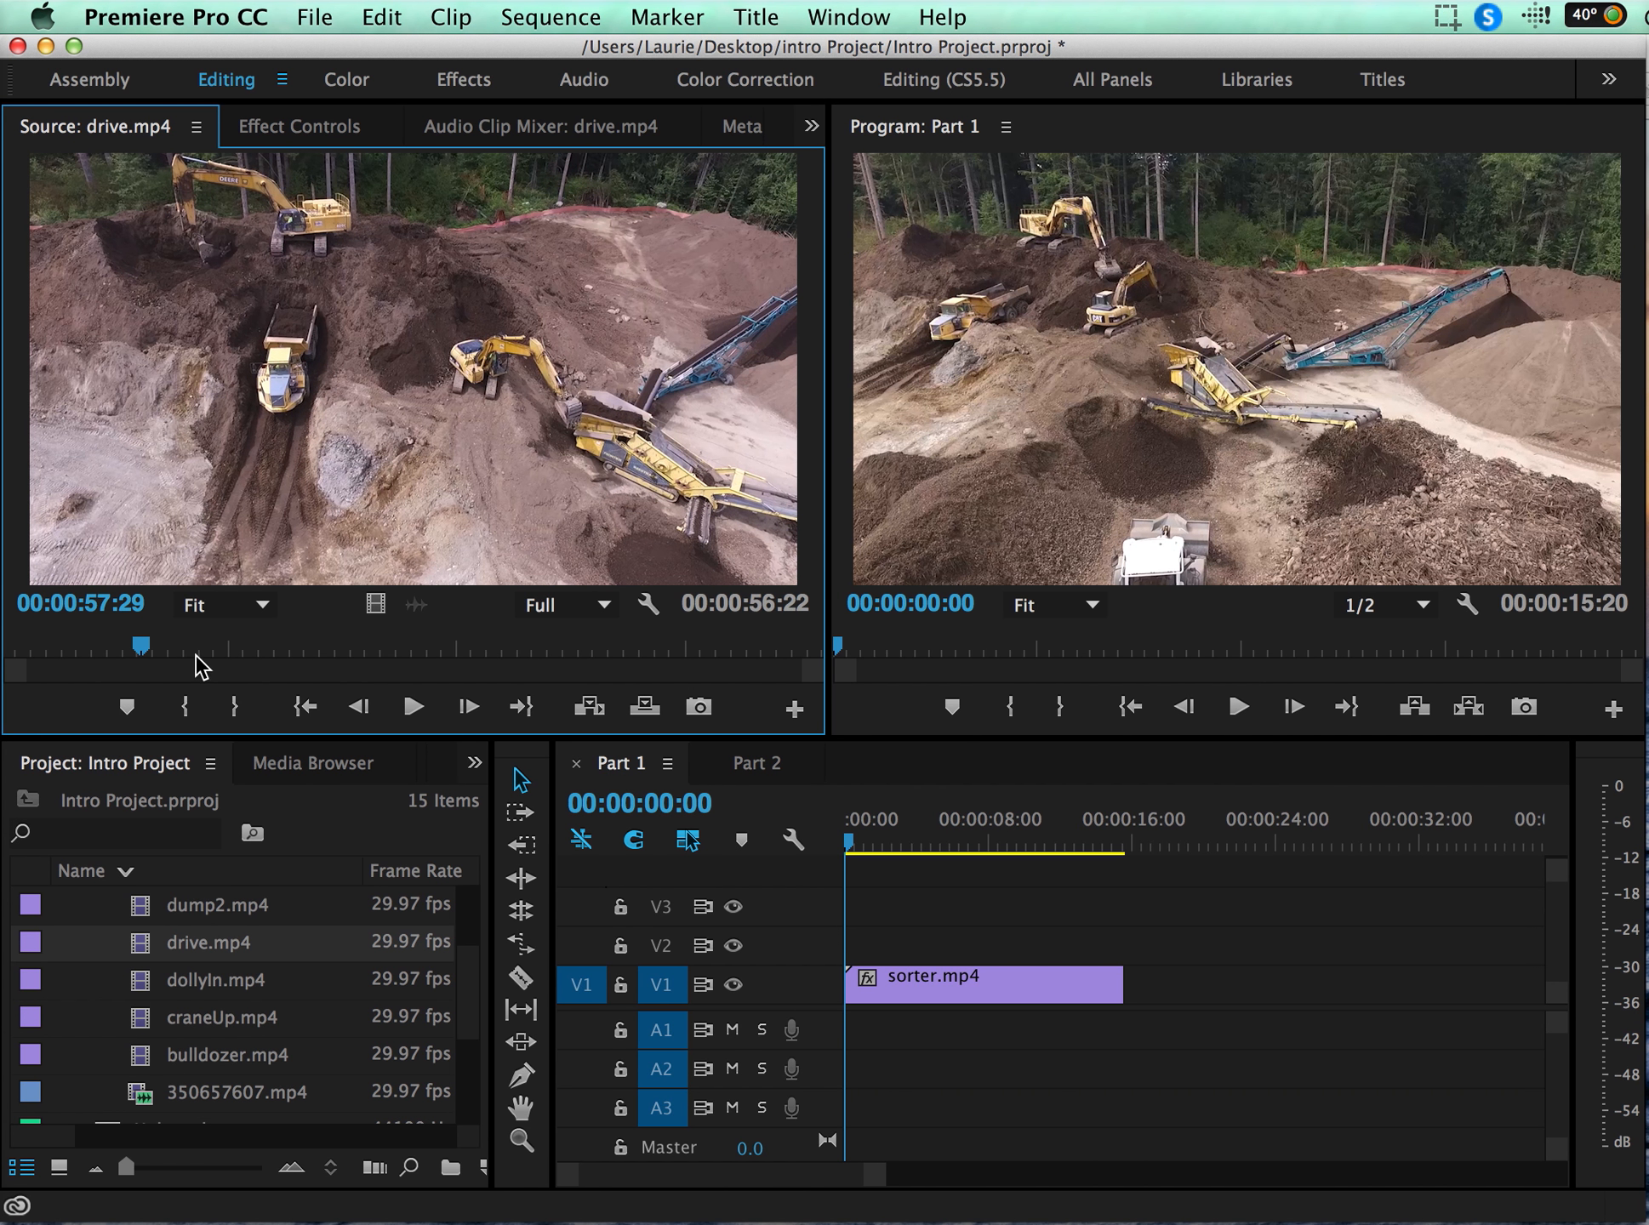
key(i)
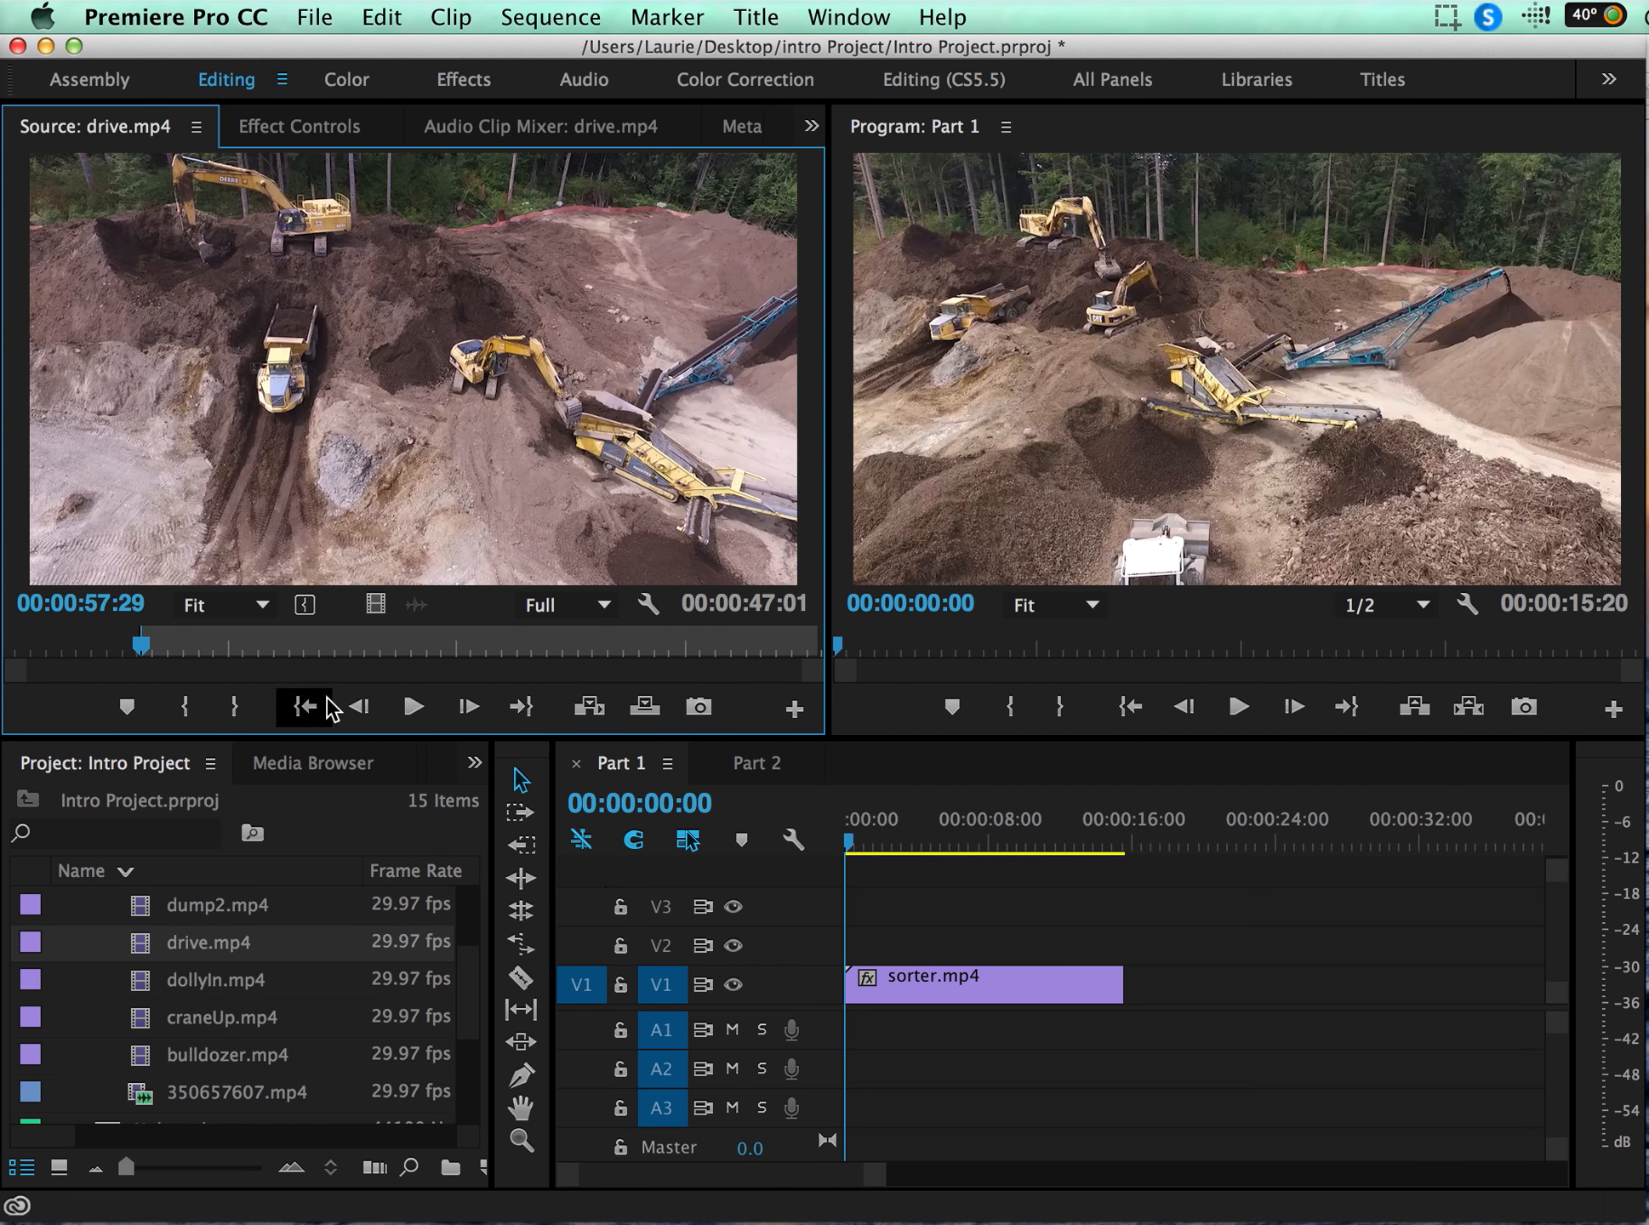
key(space)
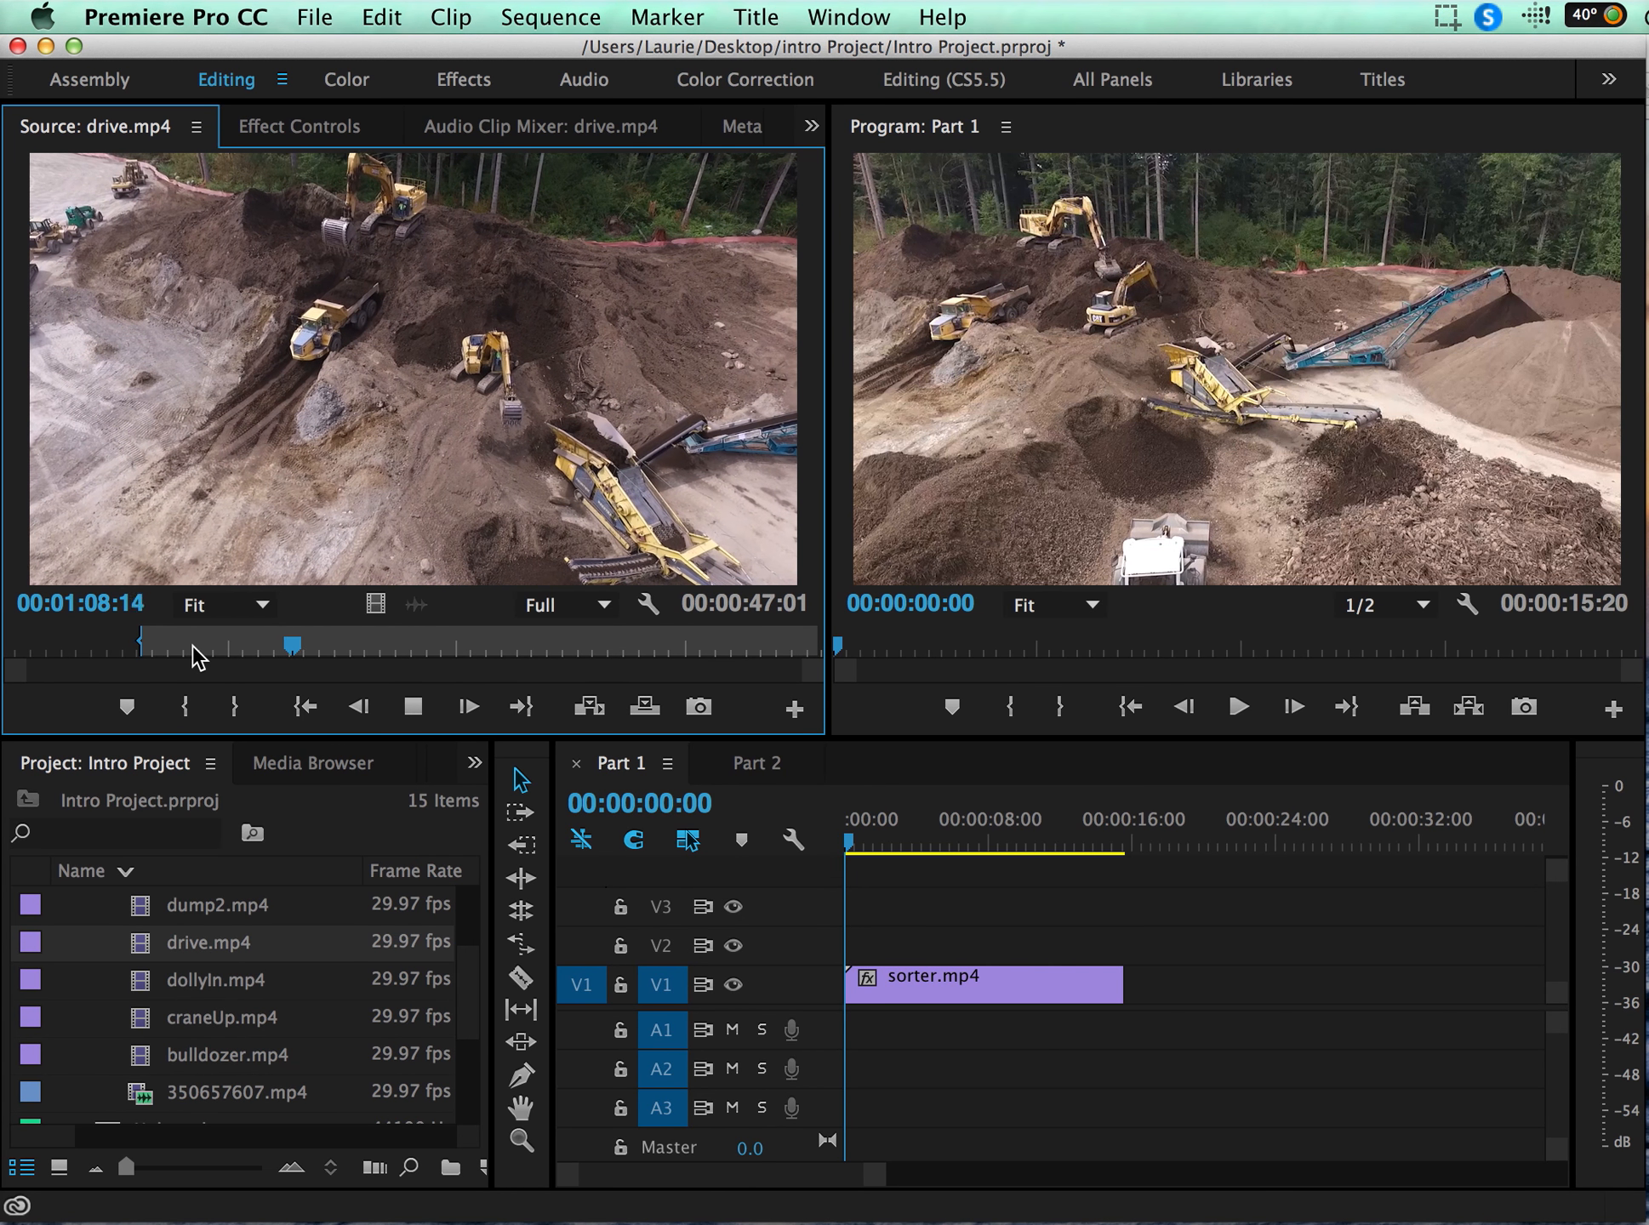
key(space)
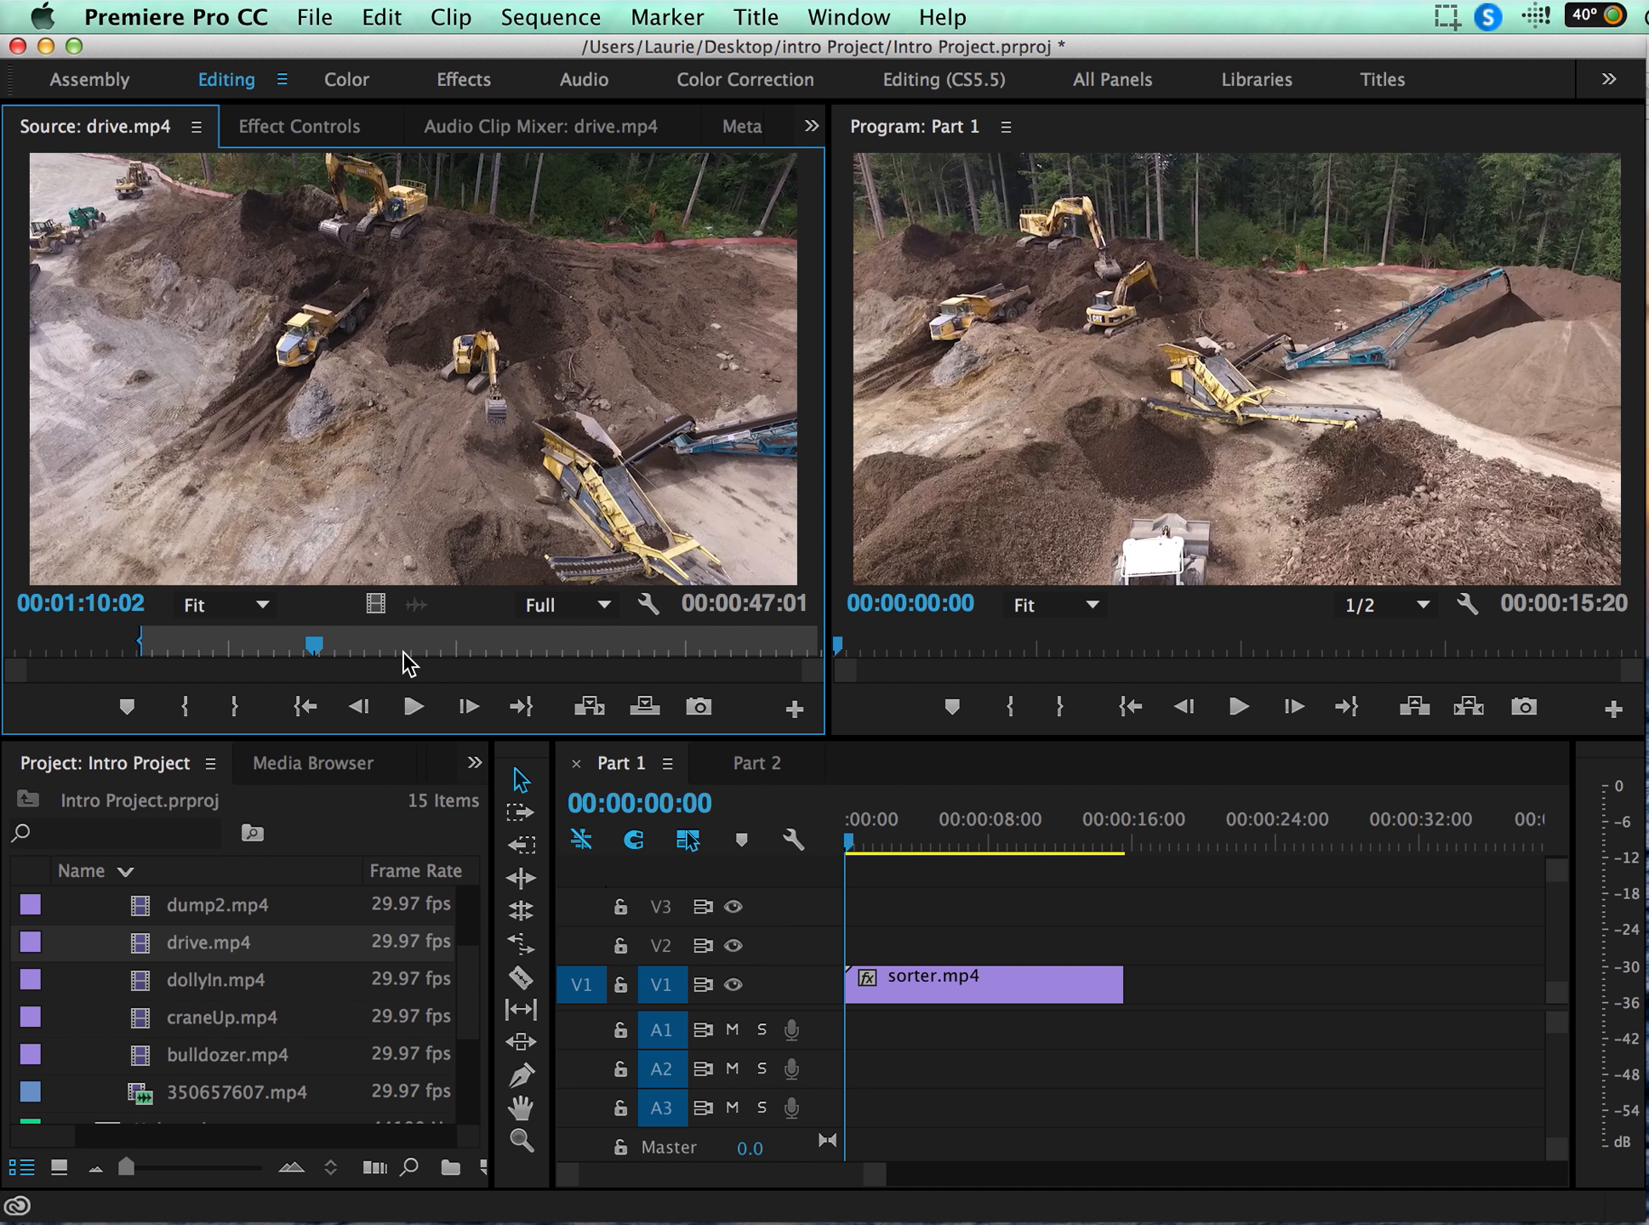
key(o)
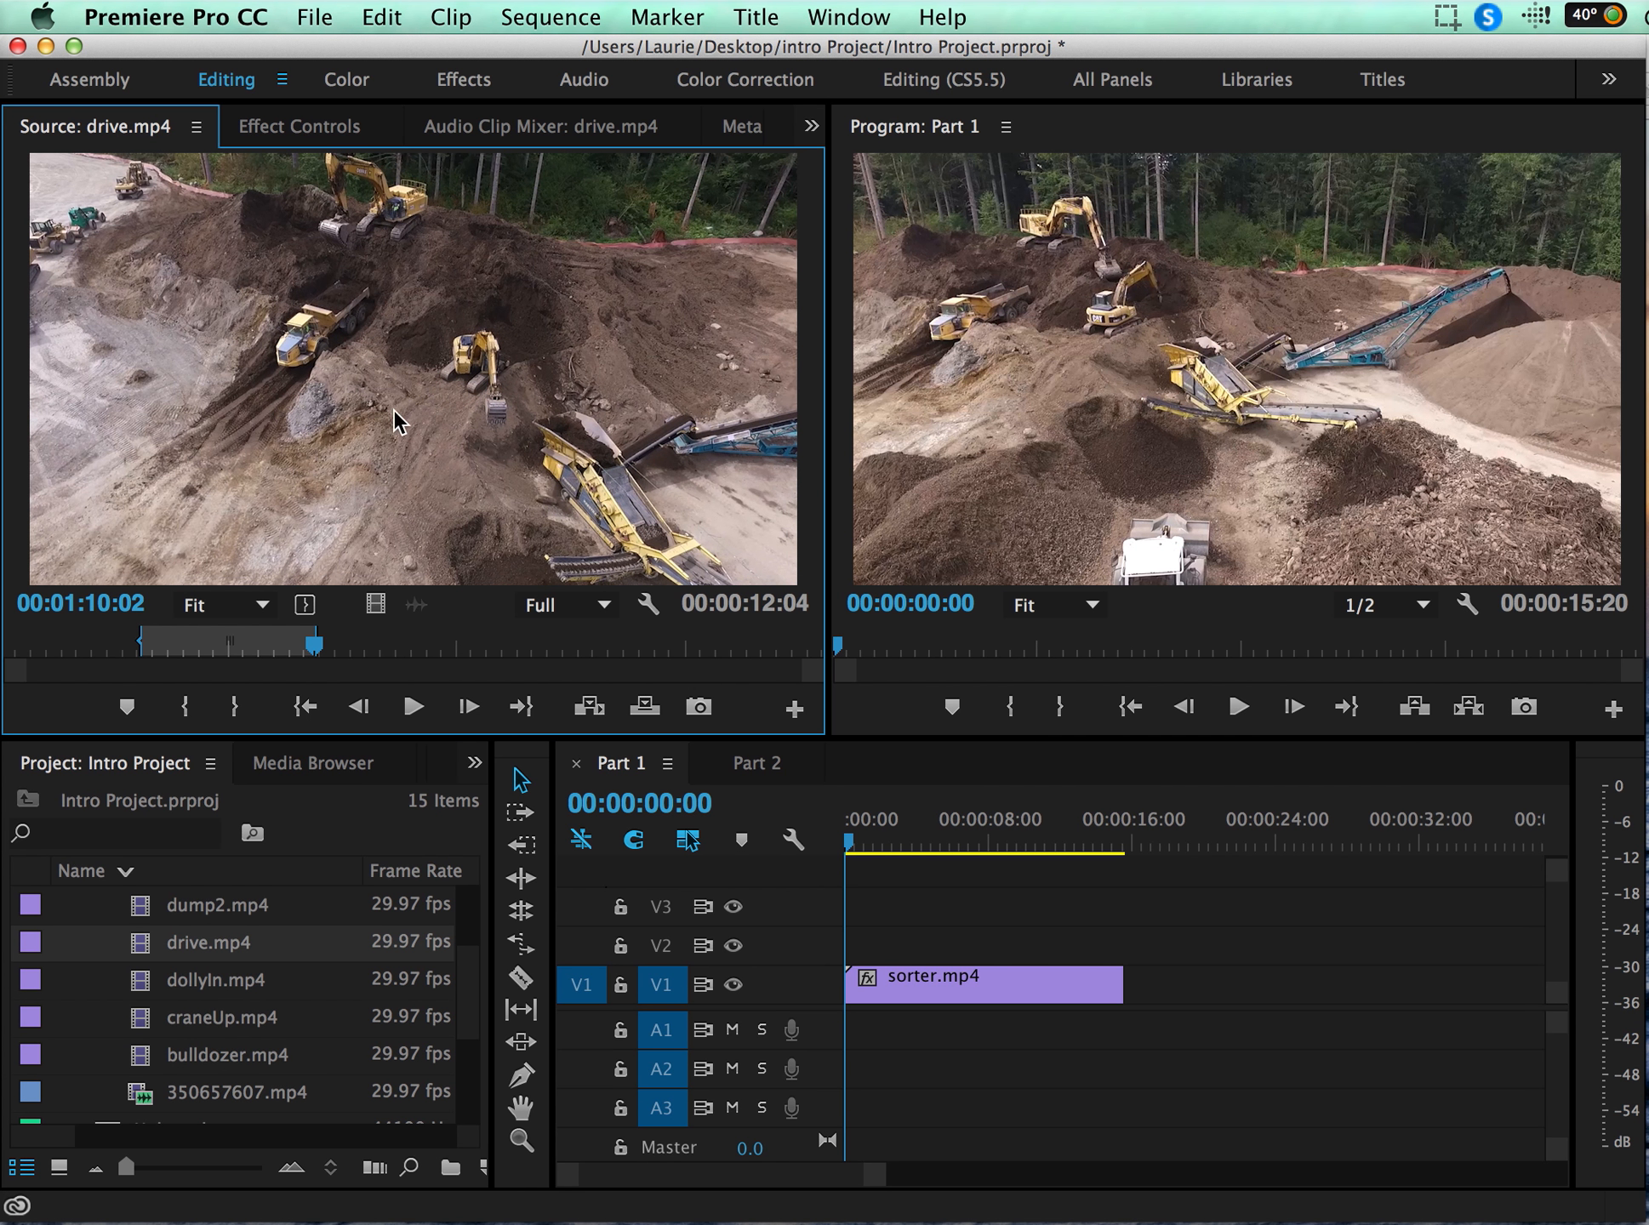
Step: Place the marked drive.mp4 section on track V1 directly after sorter.mp4
drag(387, 425, 1151, 970)
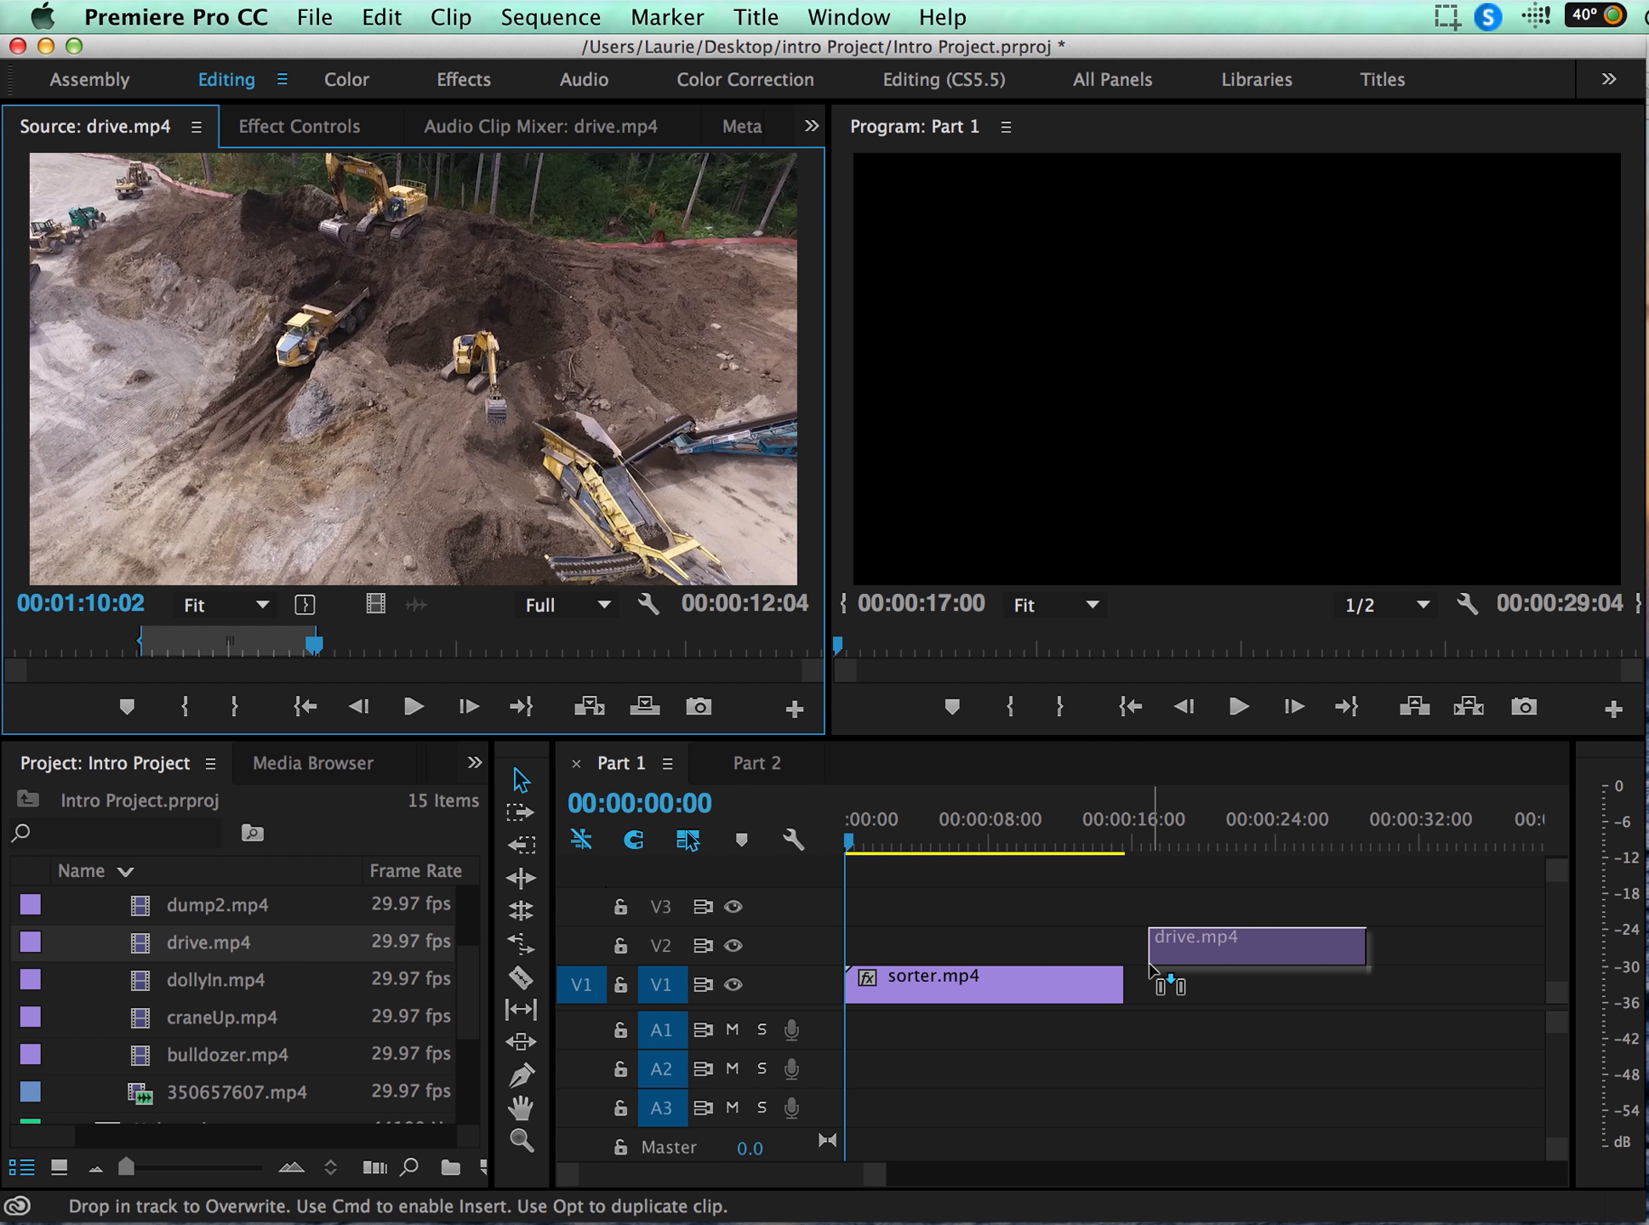
drag(1150, 969, 1128, 993)
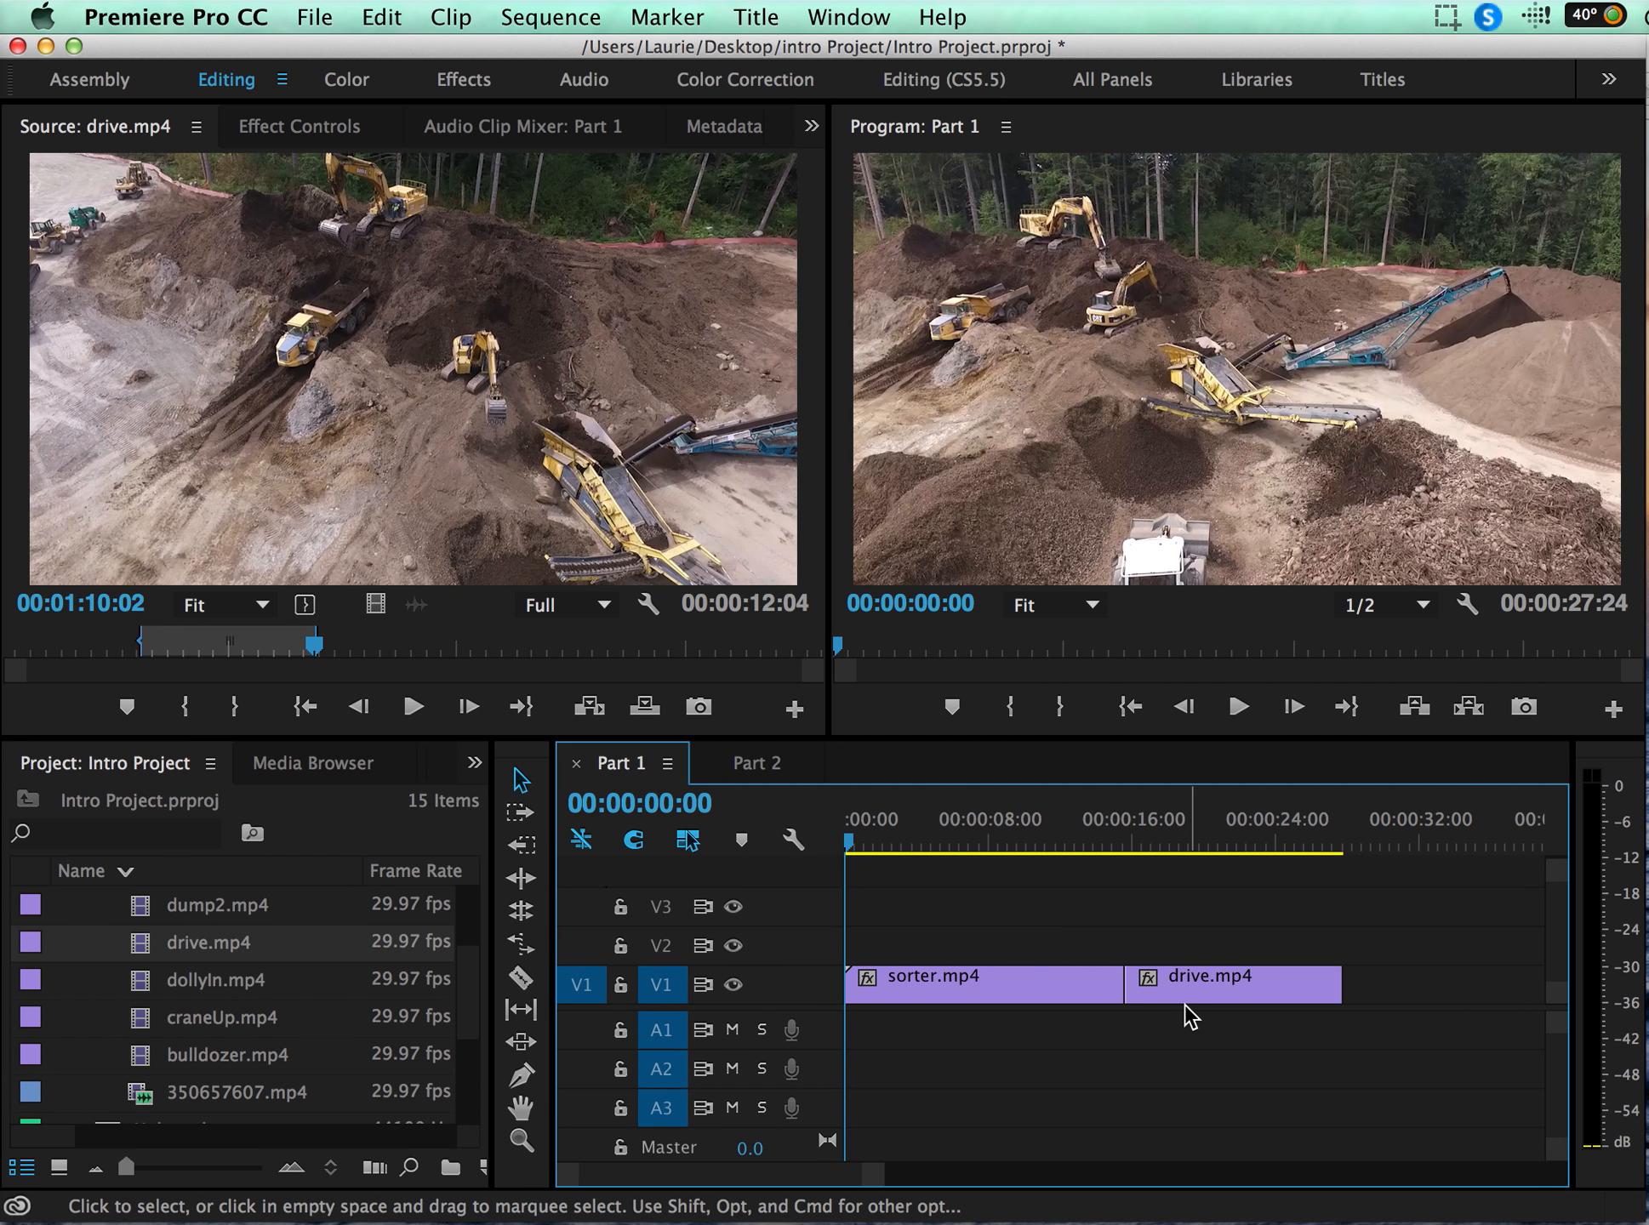
Step: Open dollyIn.mp4 in the source monitor and mark In and Out points around 00:00:36:15 to 00:00:41:17
double_click(196, 978)
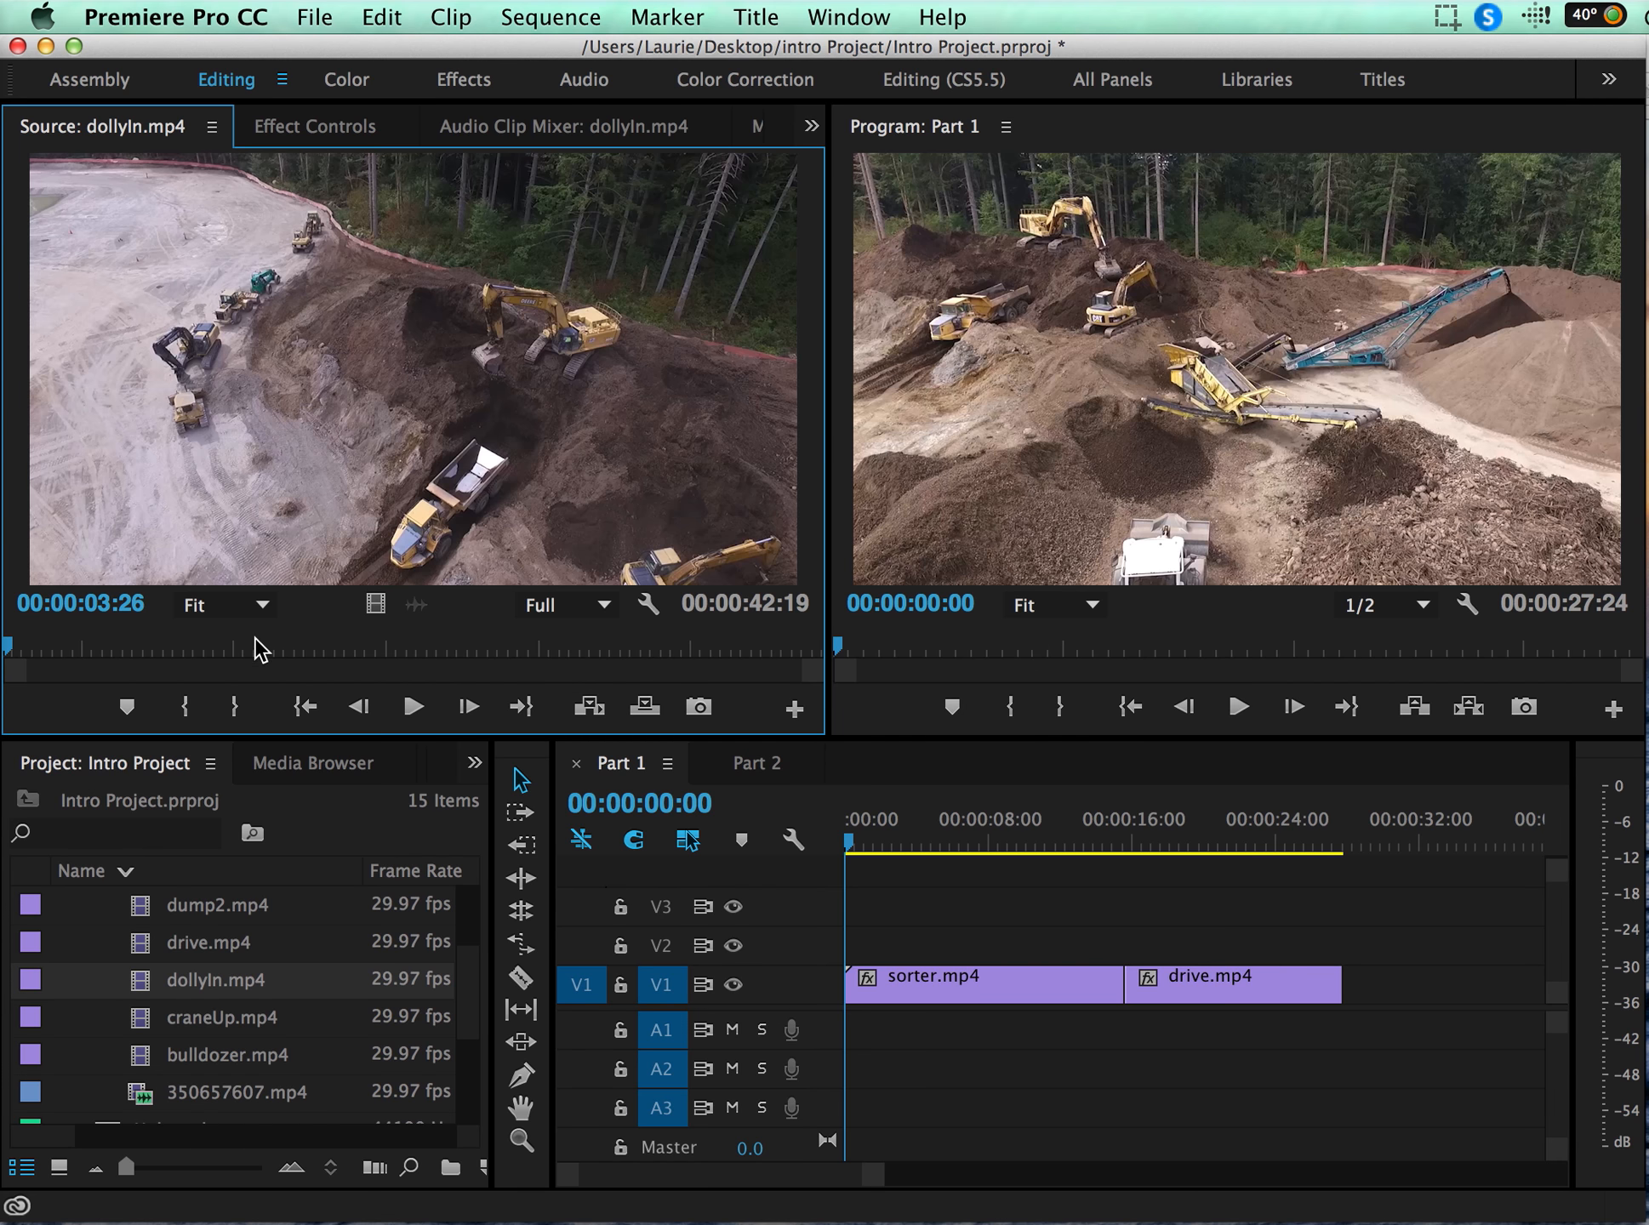
drag(256, 643, 629, 597)
key(i)
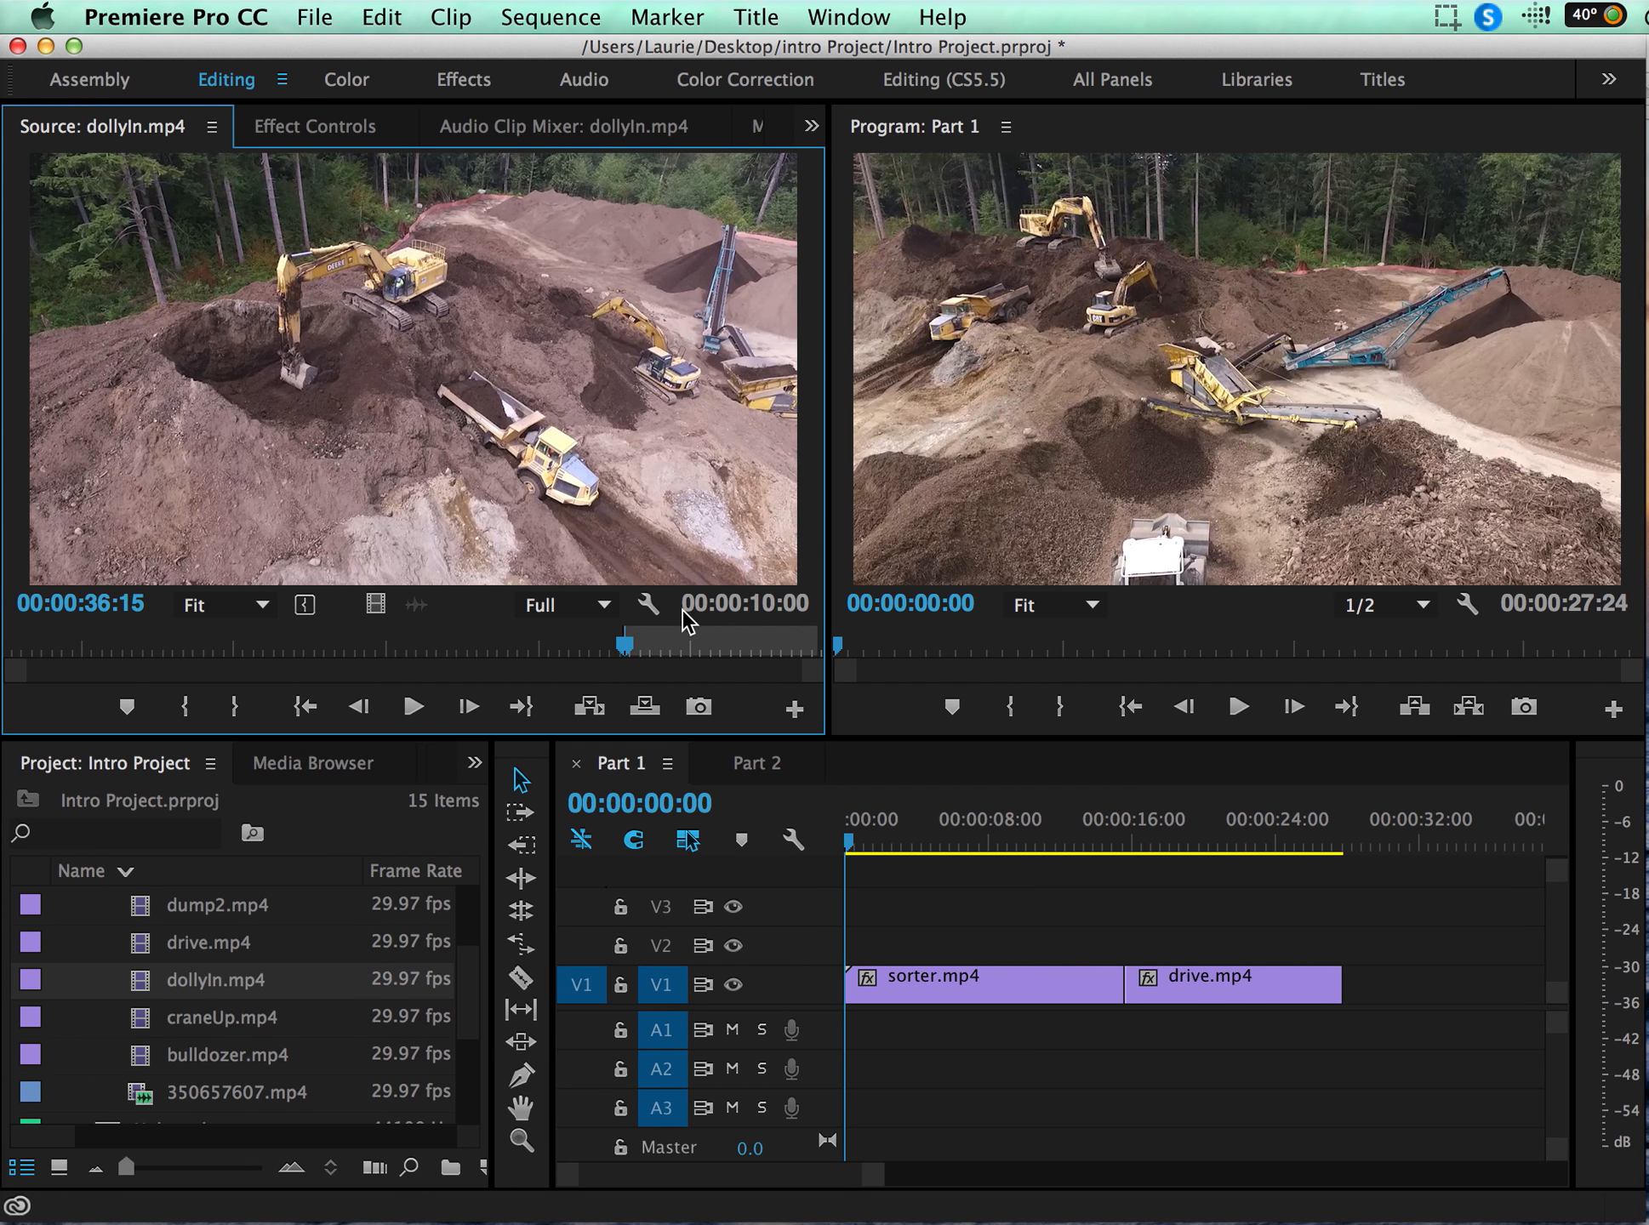
click(747, 642)
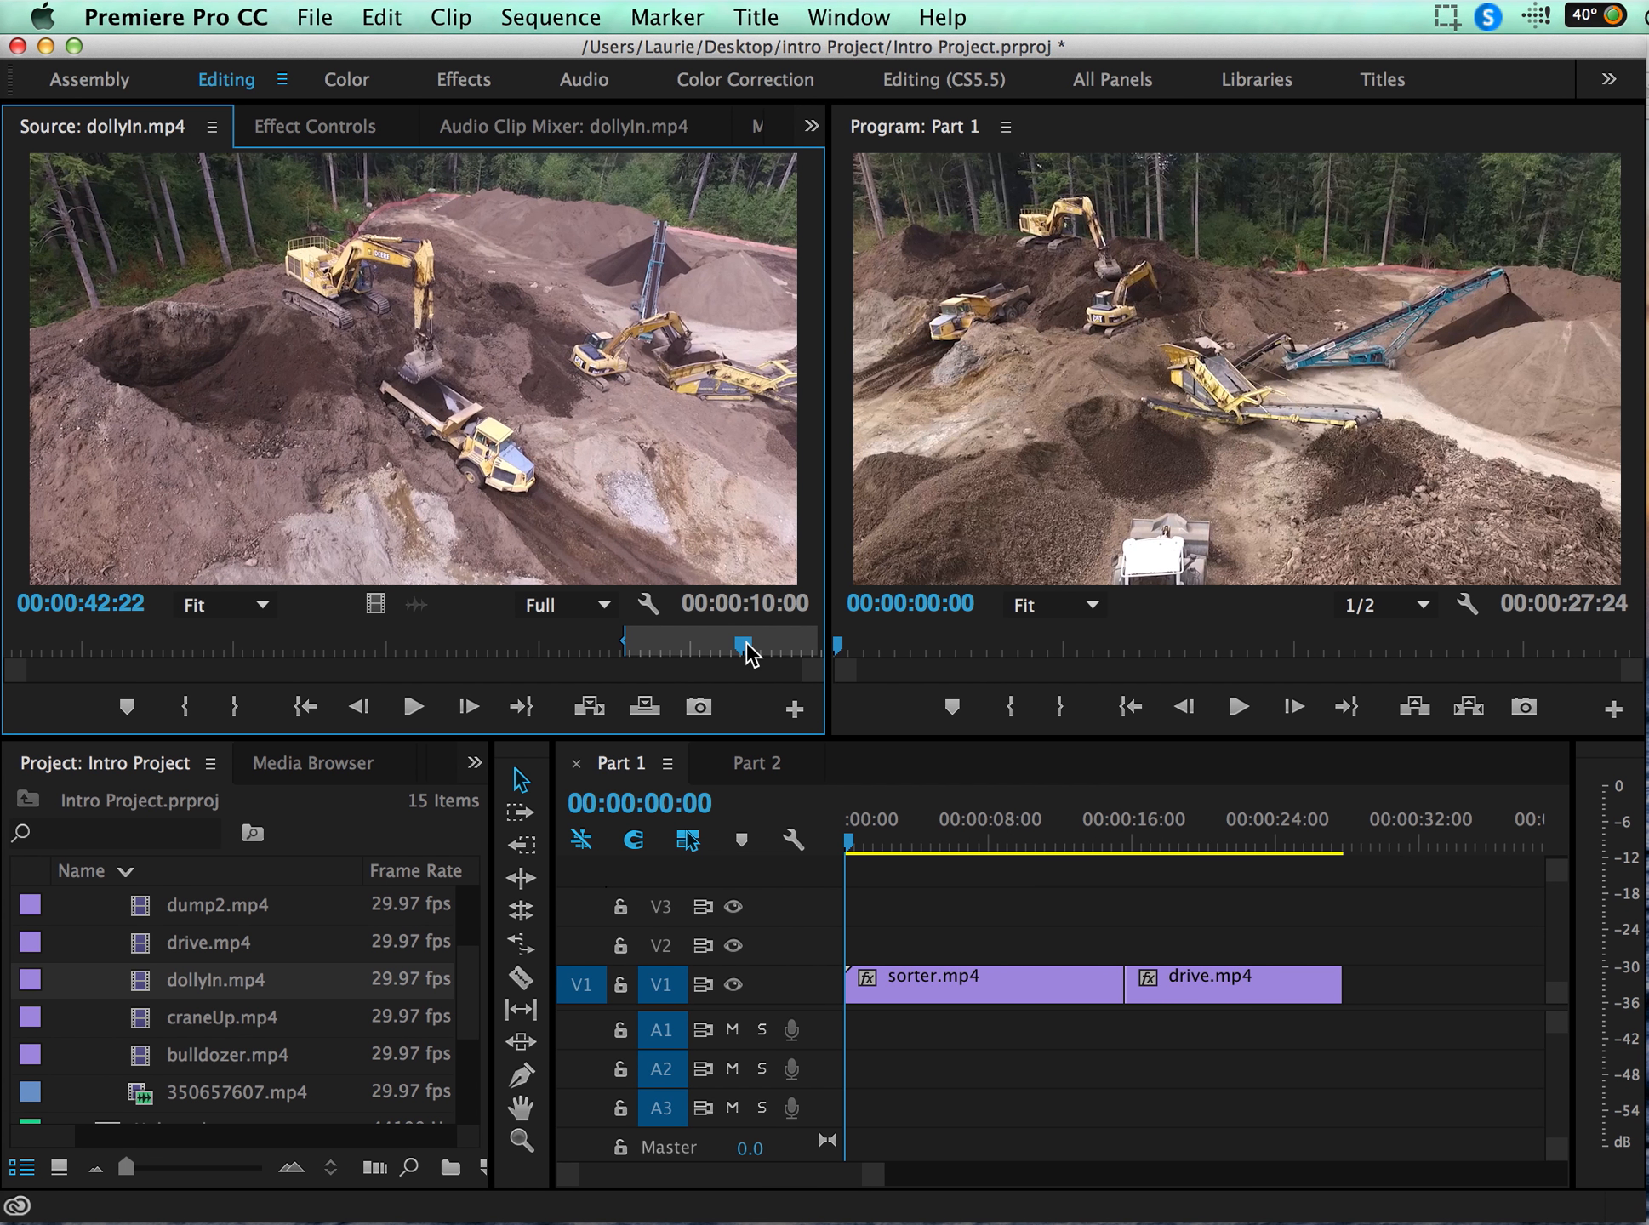
key(o)
click(723, 642)
key(o)
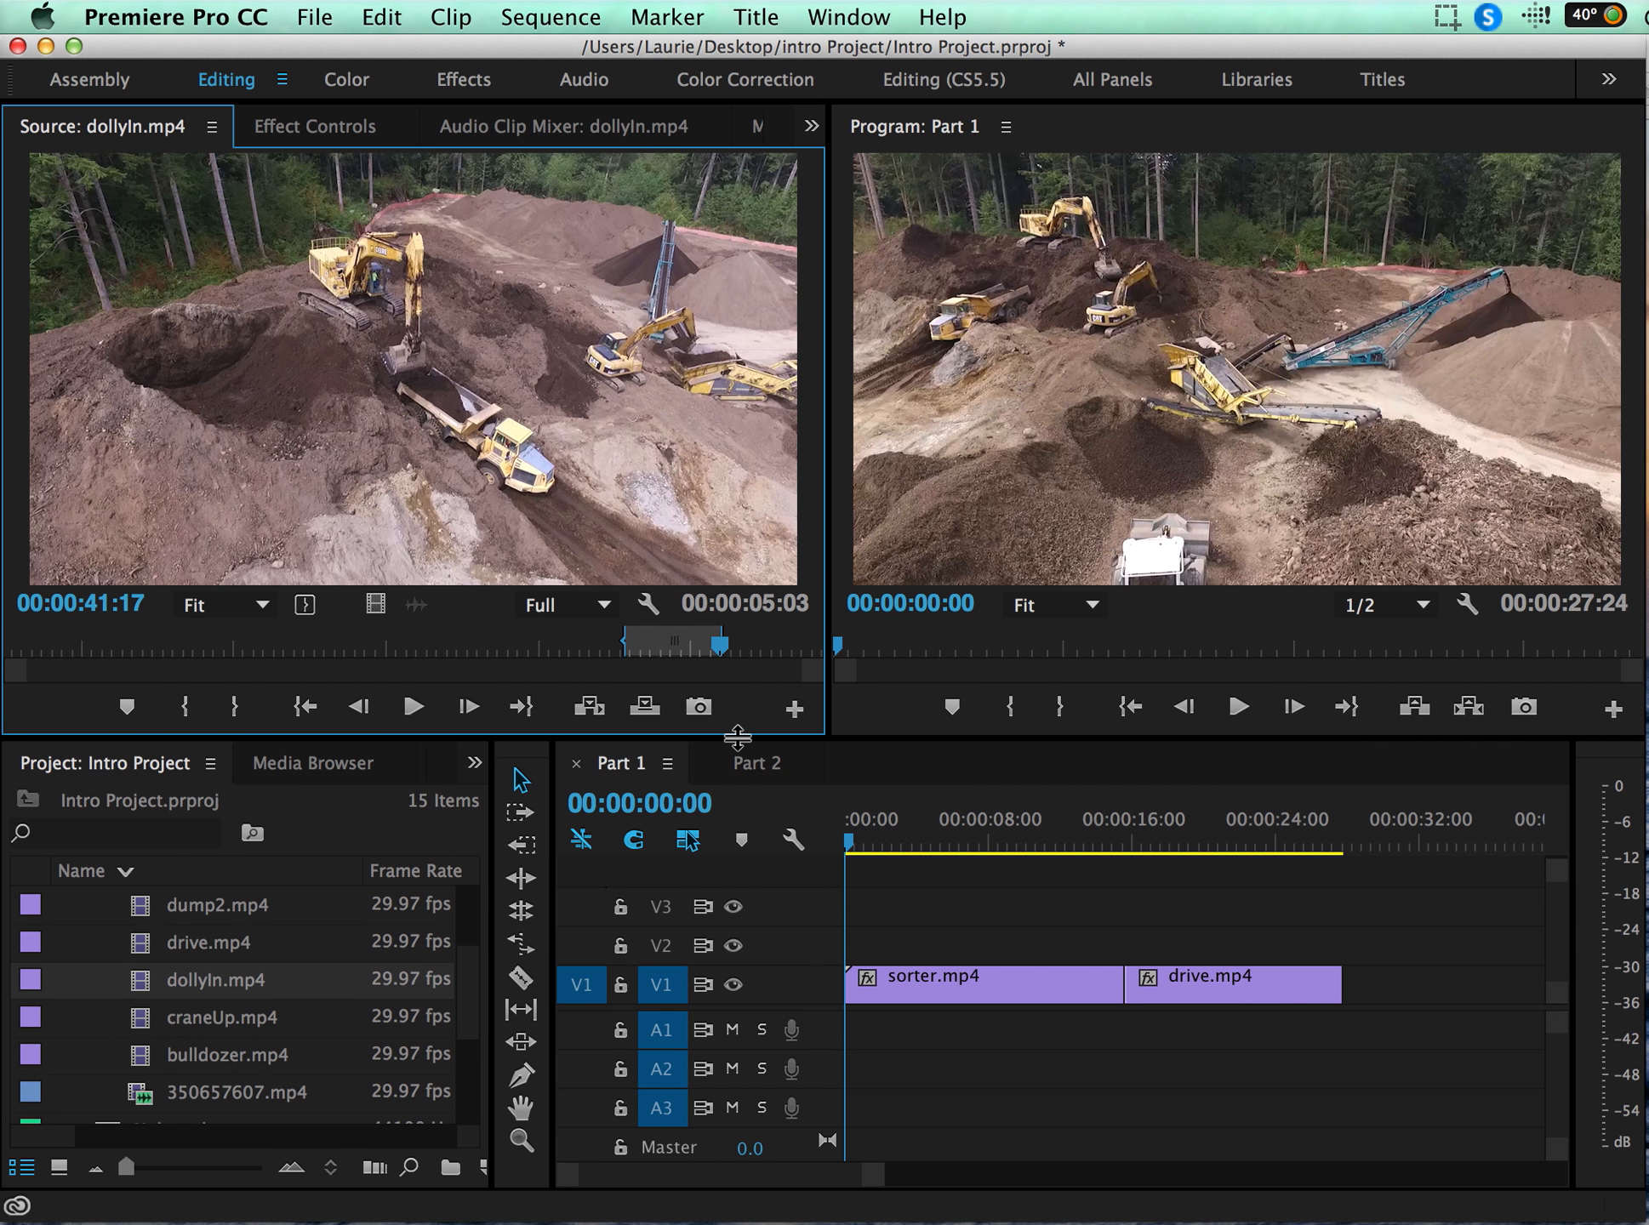
Step: Insert the marked dollyIn.mp4 section into the sequence at 00:00:06:20, splitting sorter.mp4
drag(850, 842, 970, 841)
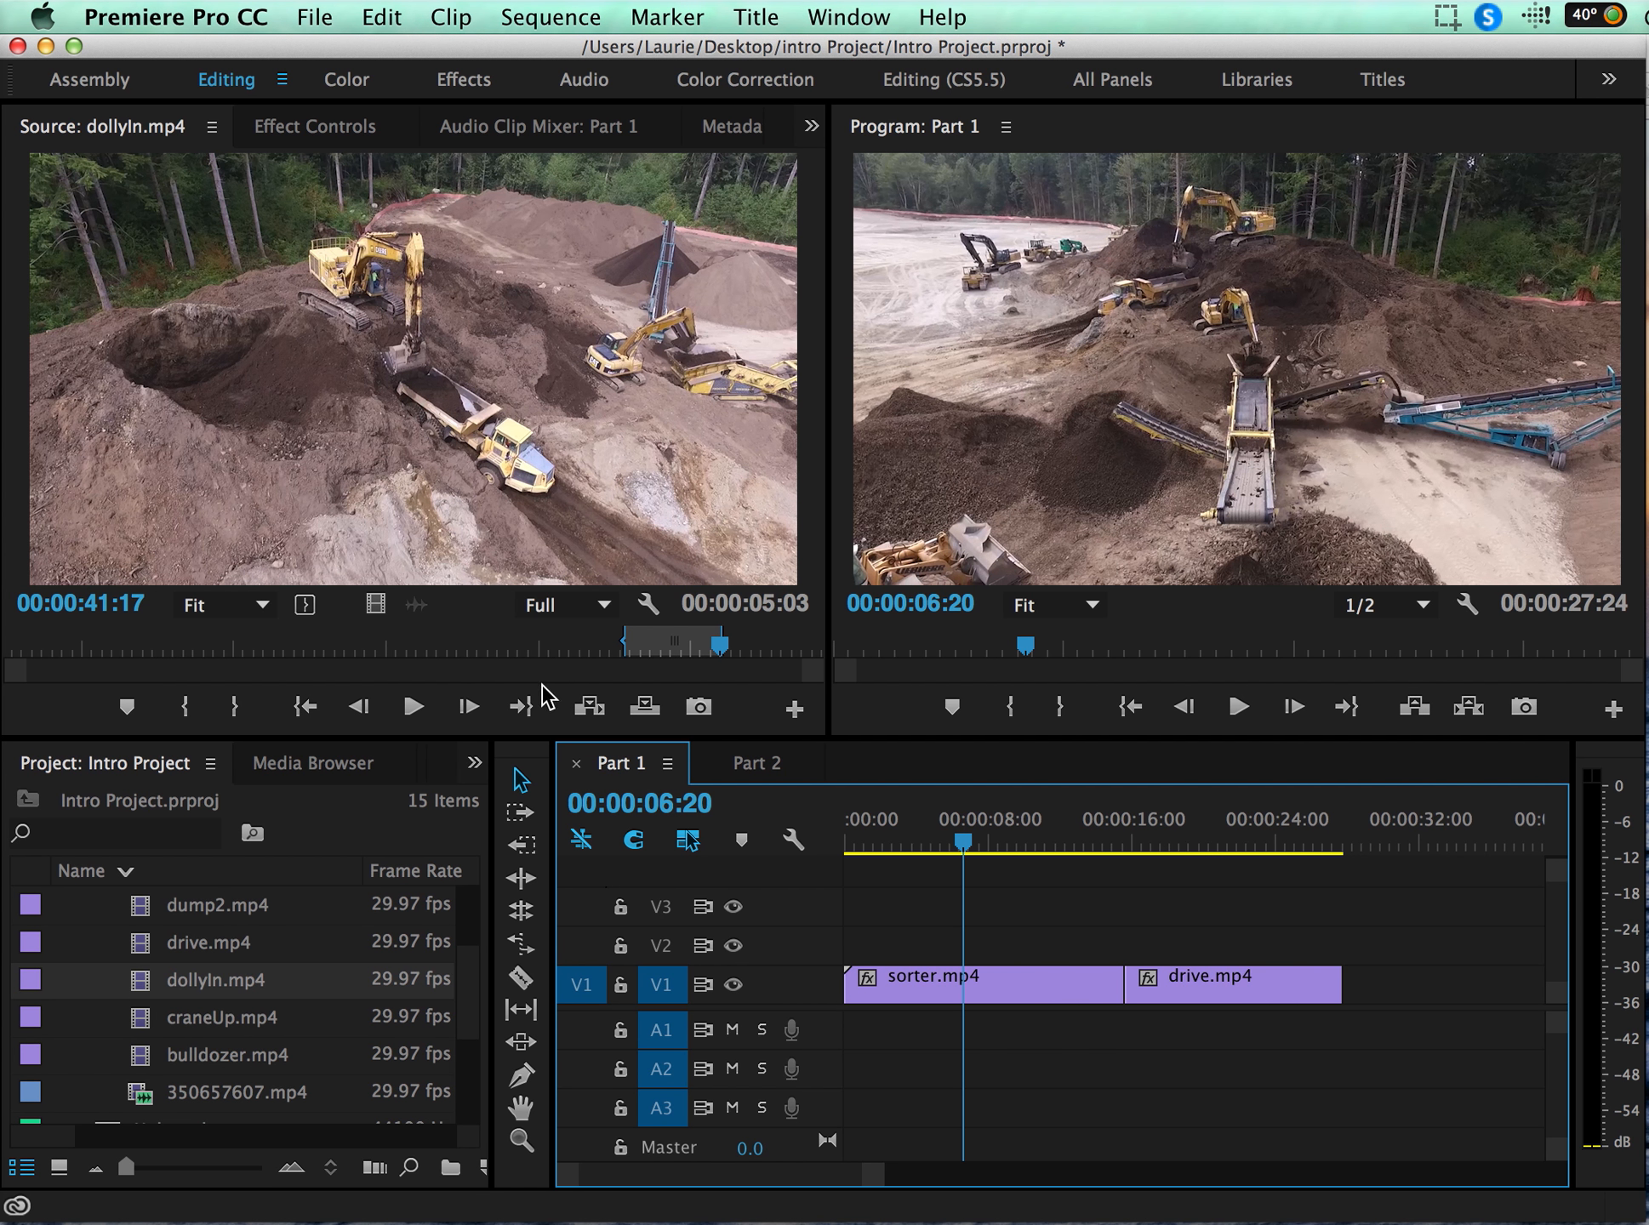
click(588, 711)
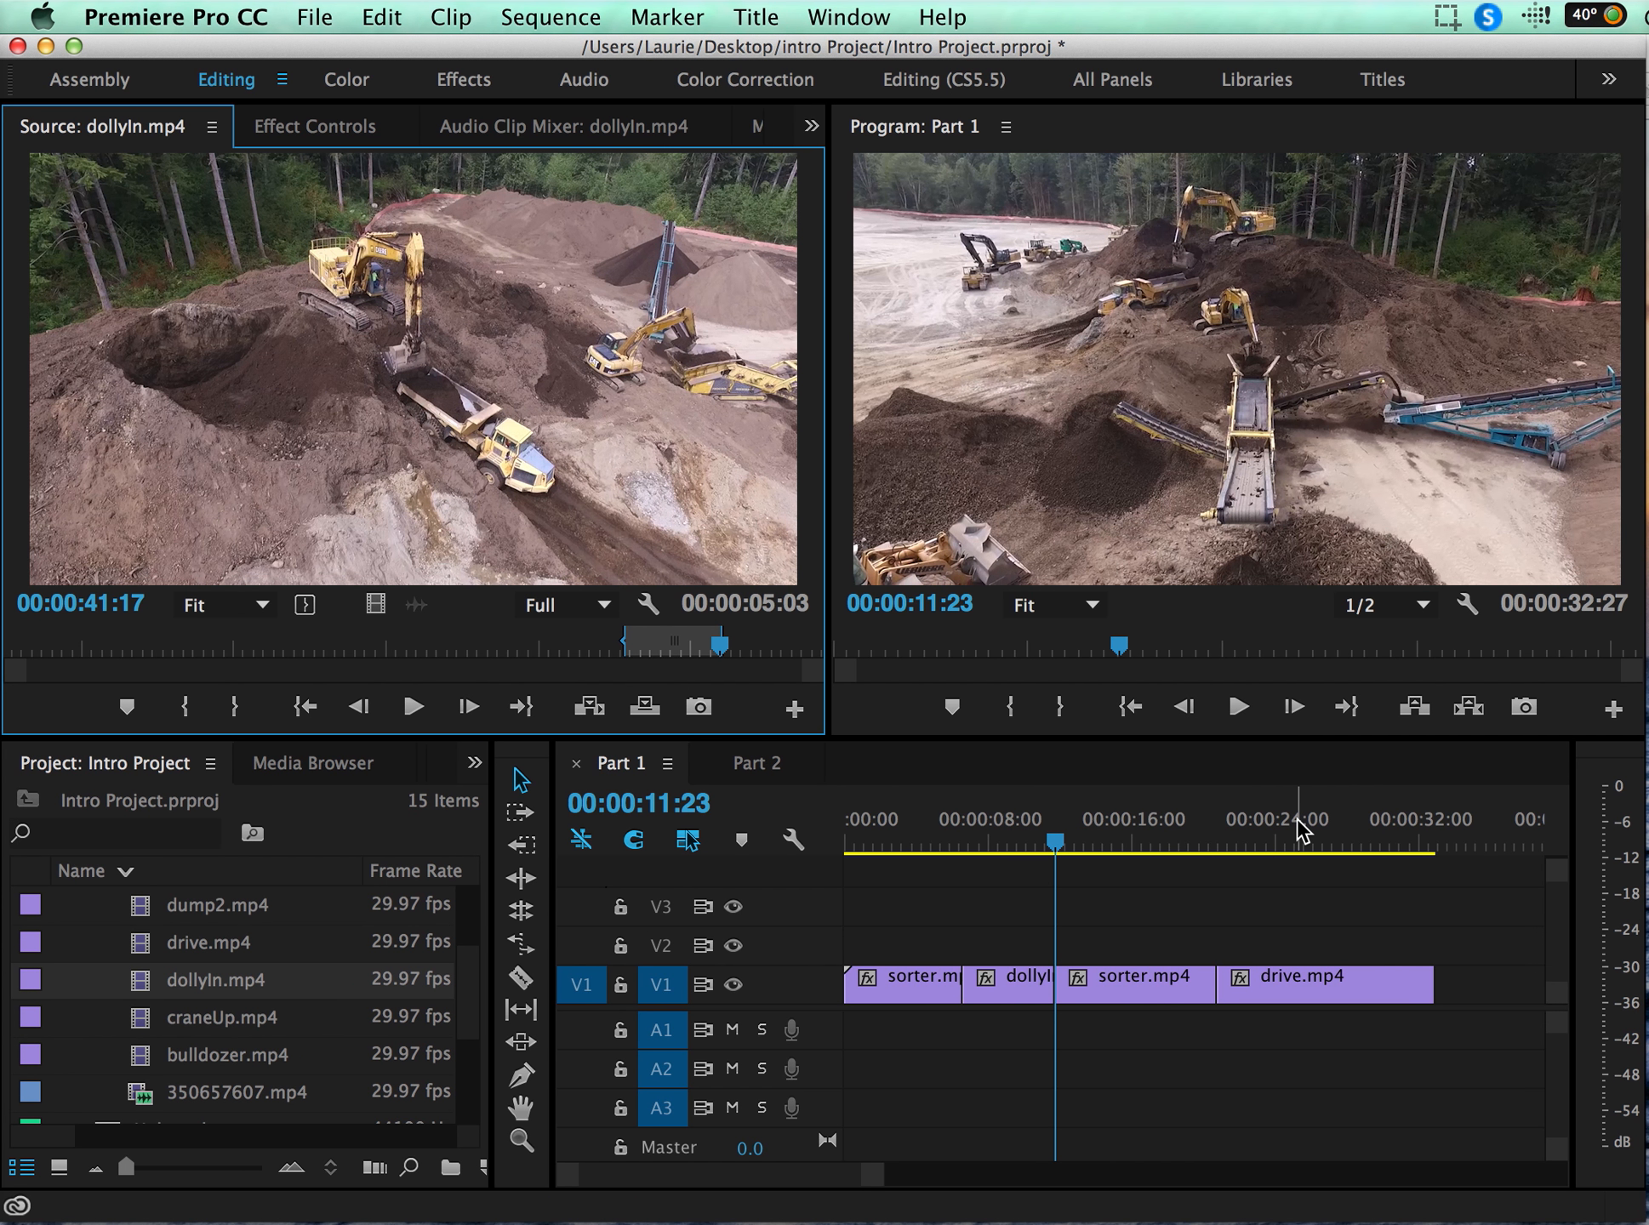
Step: Overwrite the sequence with the marked dollyIn.mp4 section at 00:00:23:13
drag(1285, 823, 1269, 827)
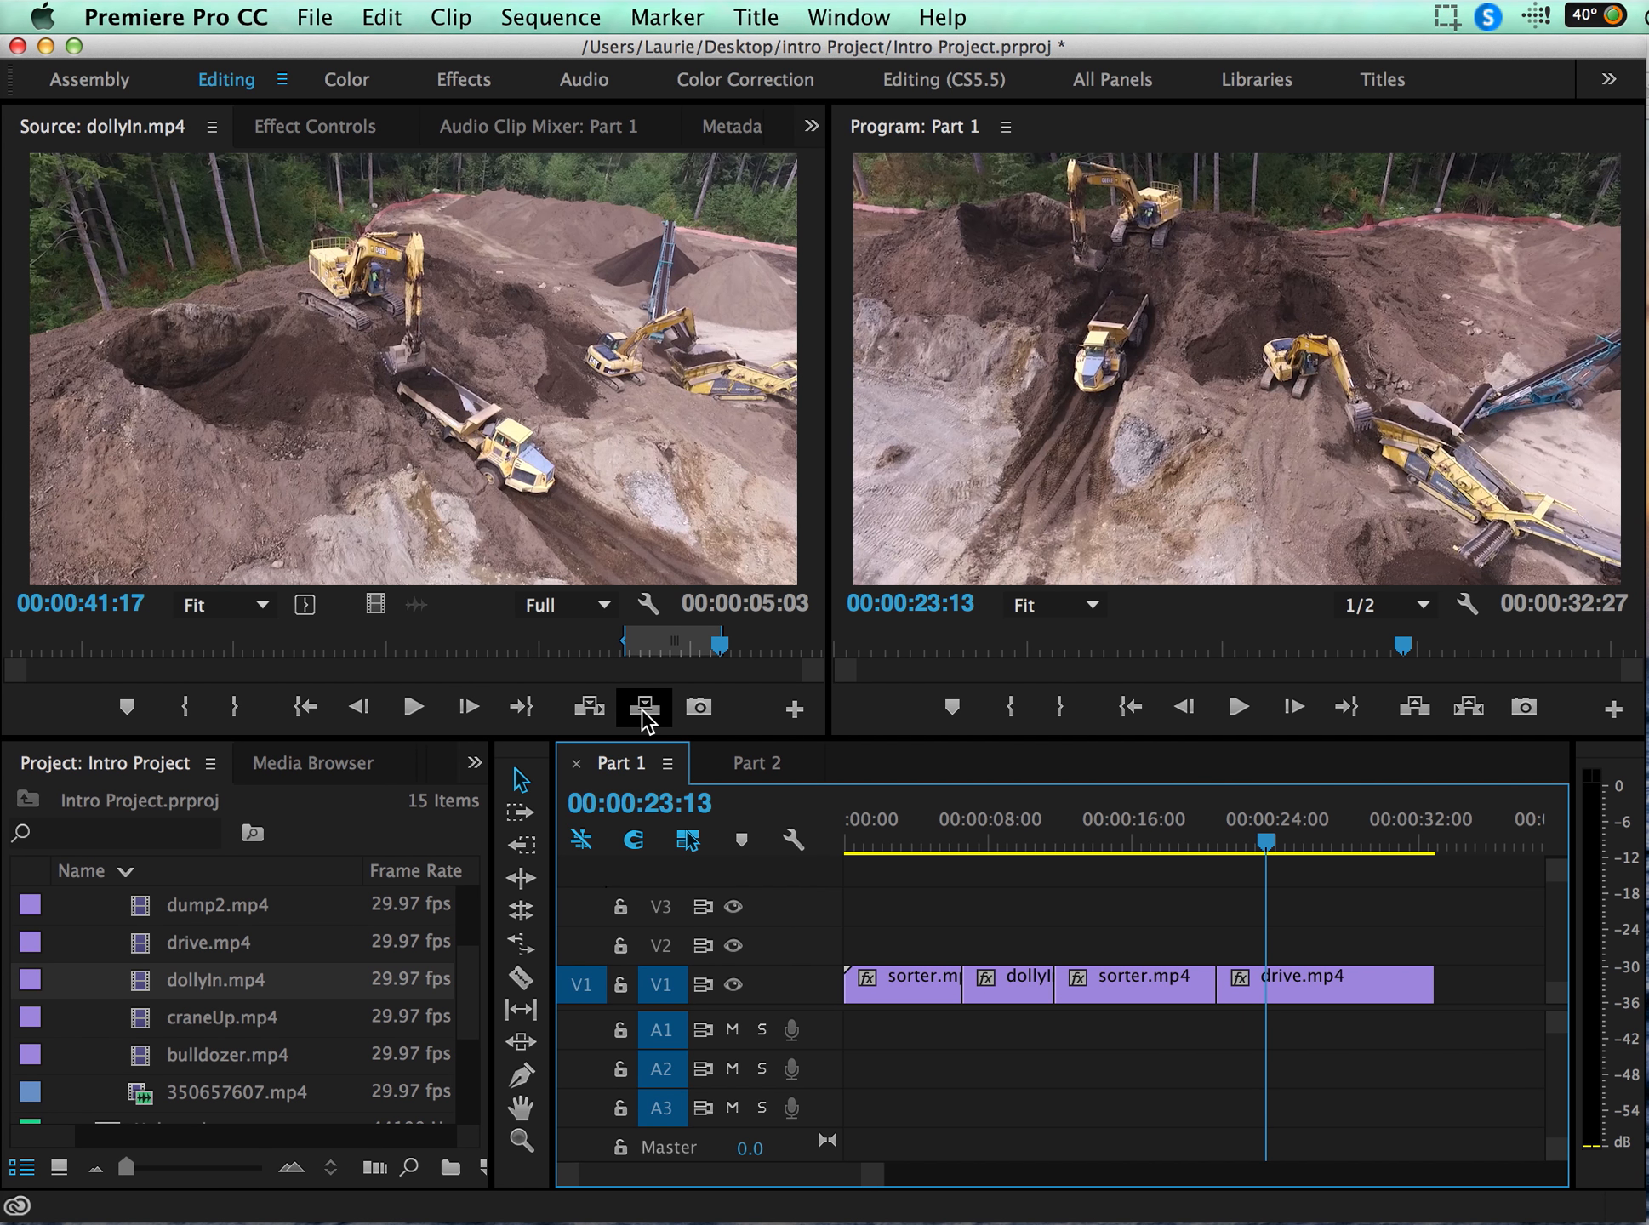
click(643, 708)
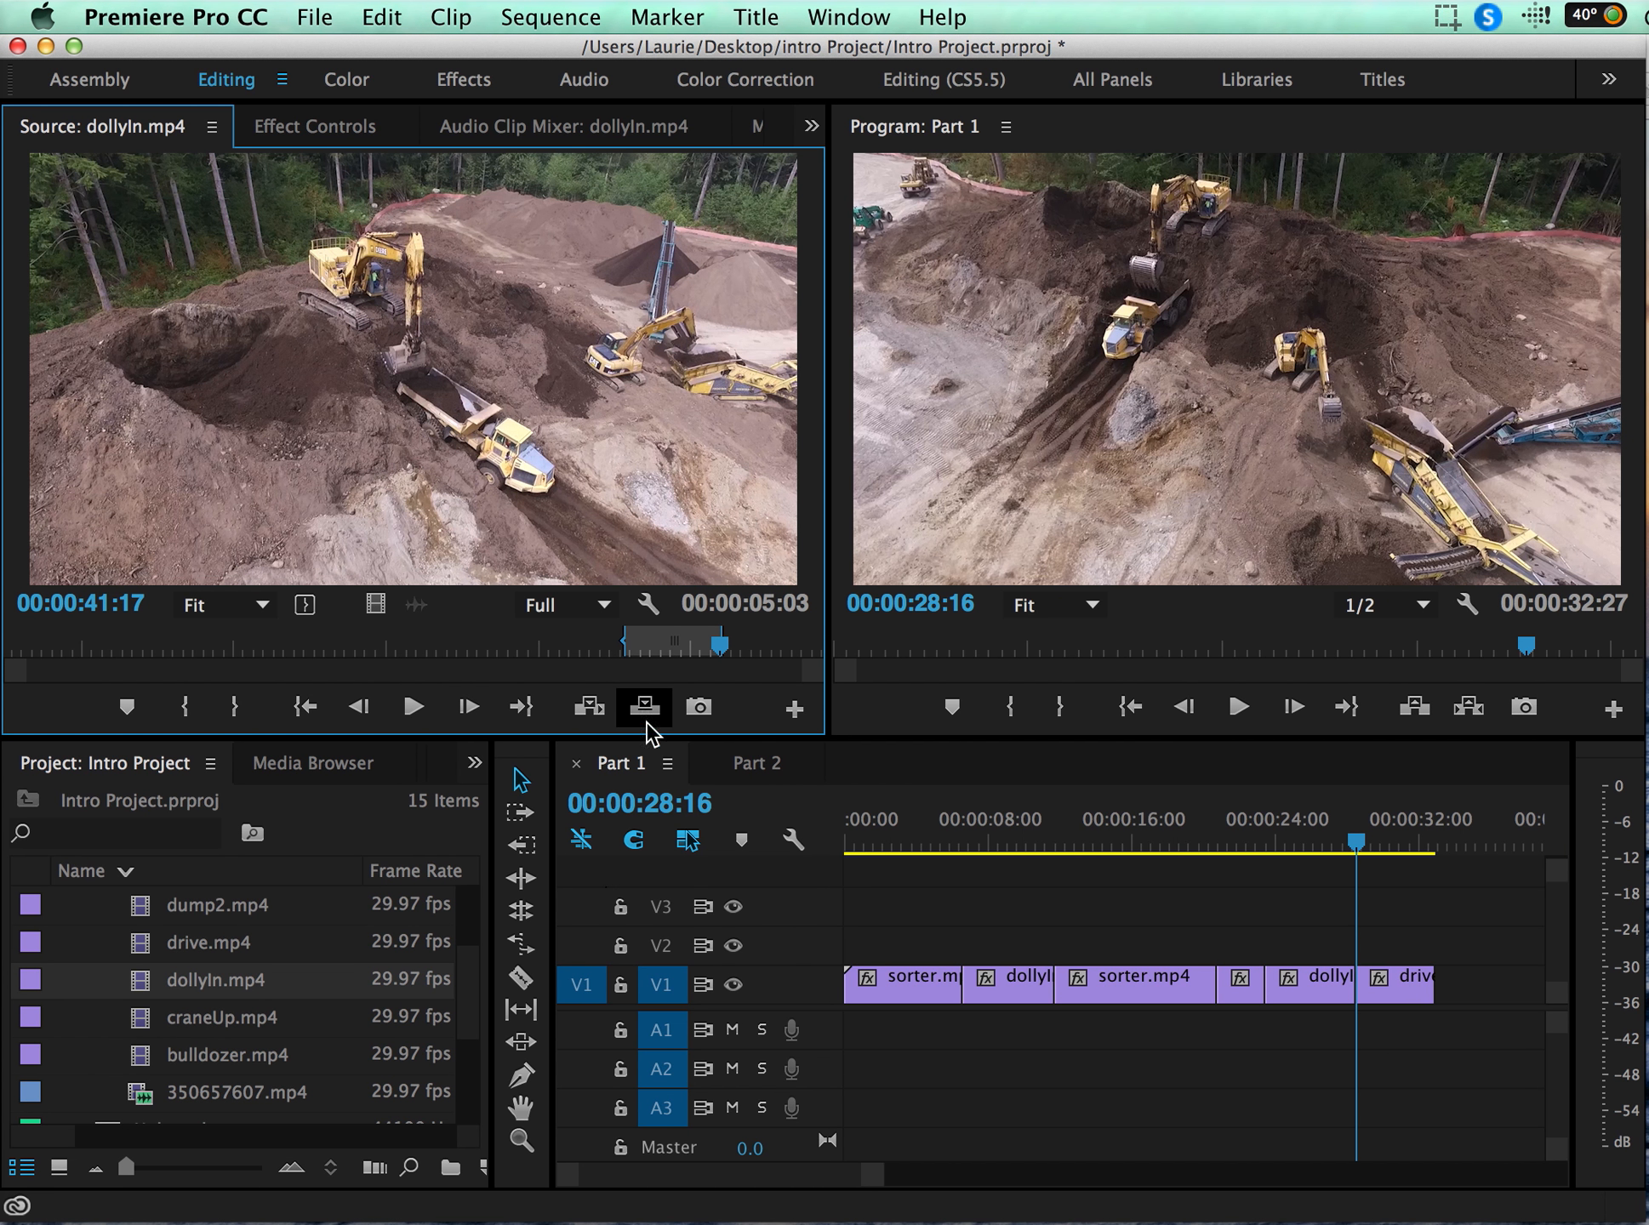
Step: Play back the edited sequence from the start, then save the project
click(852, 837)
key(space)
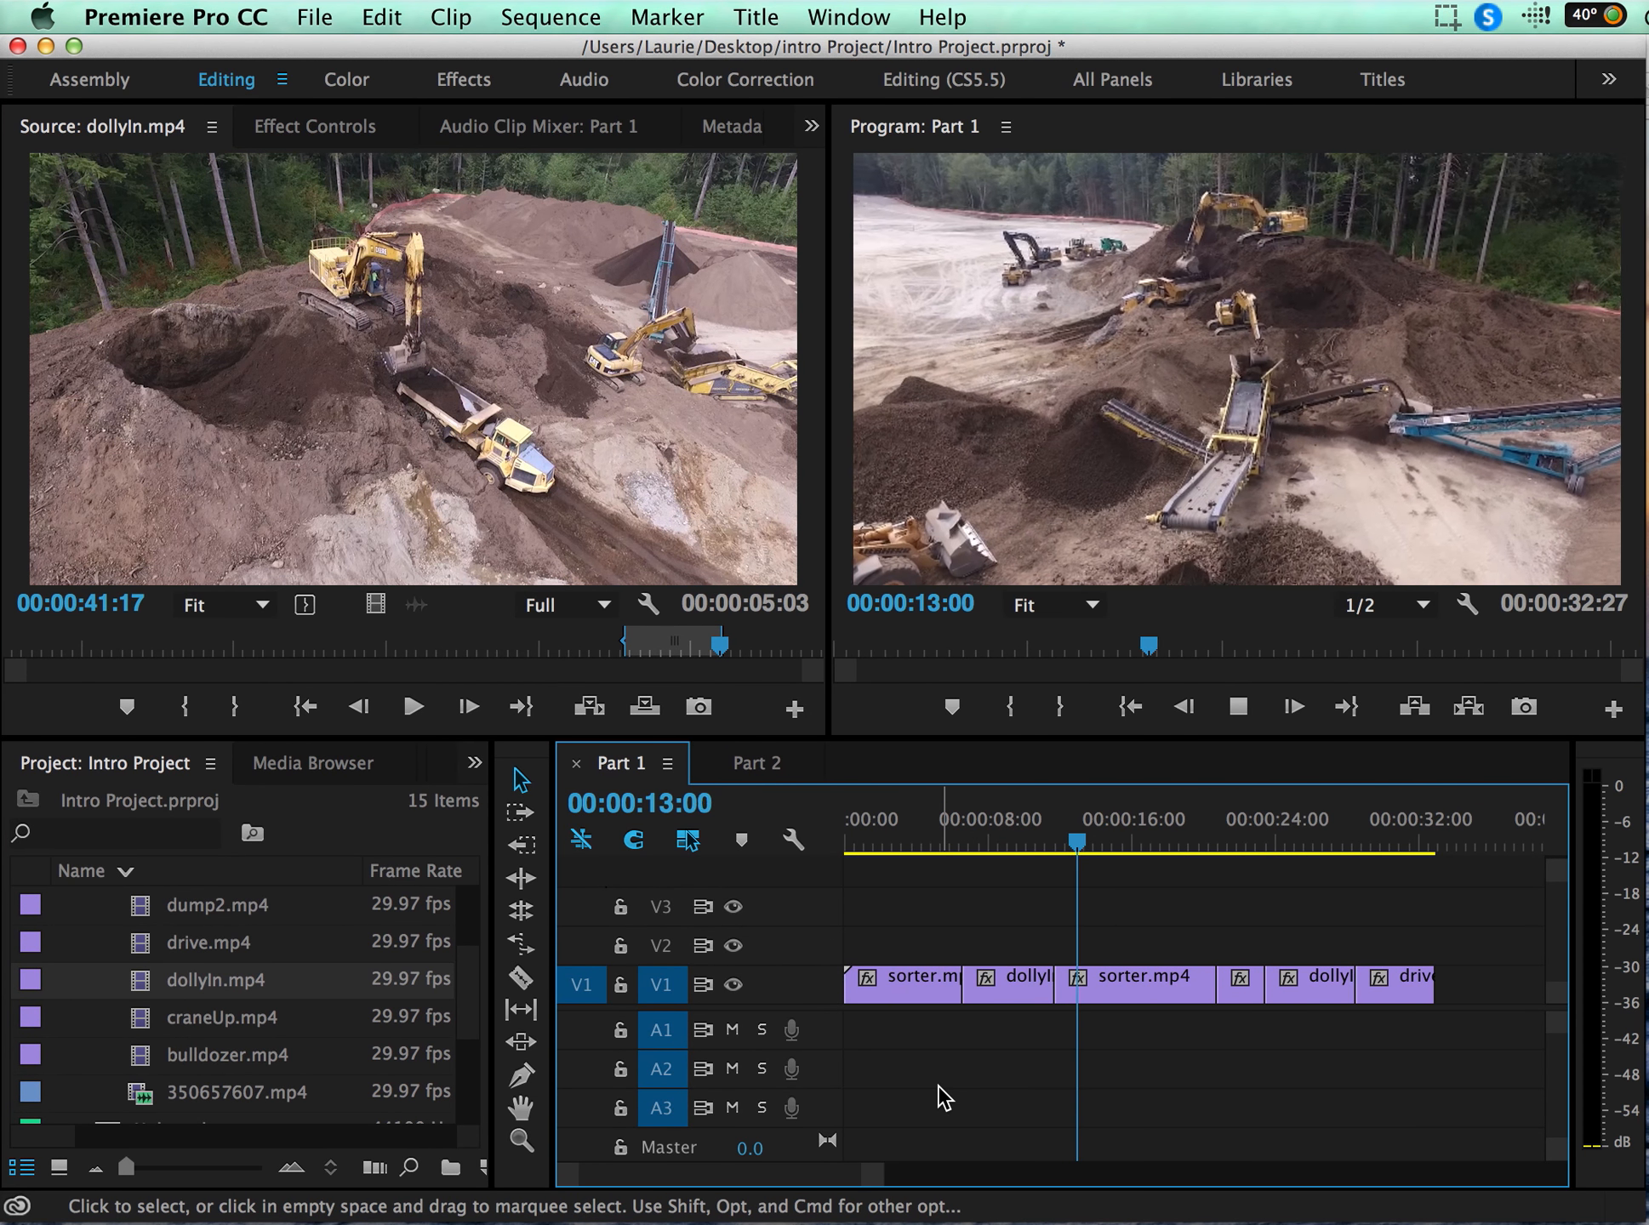
key(space)
drag(1232, 824, 1245, 822)
key(space)
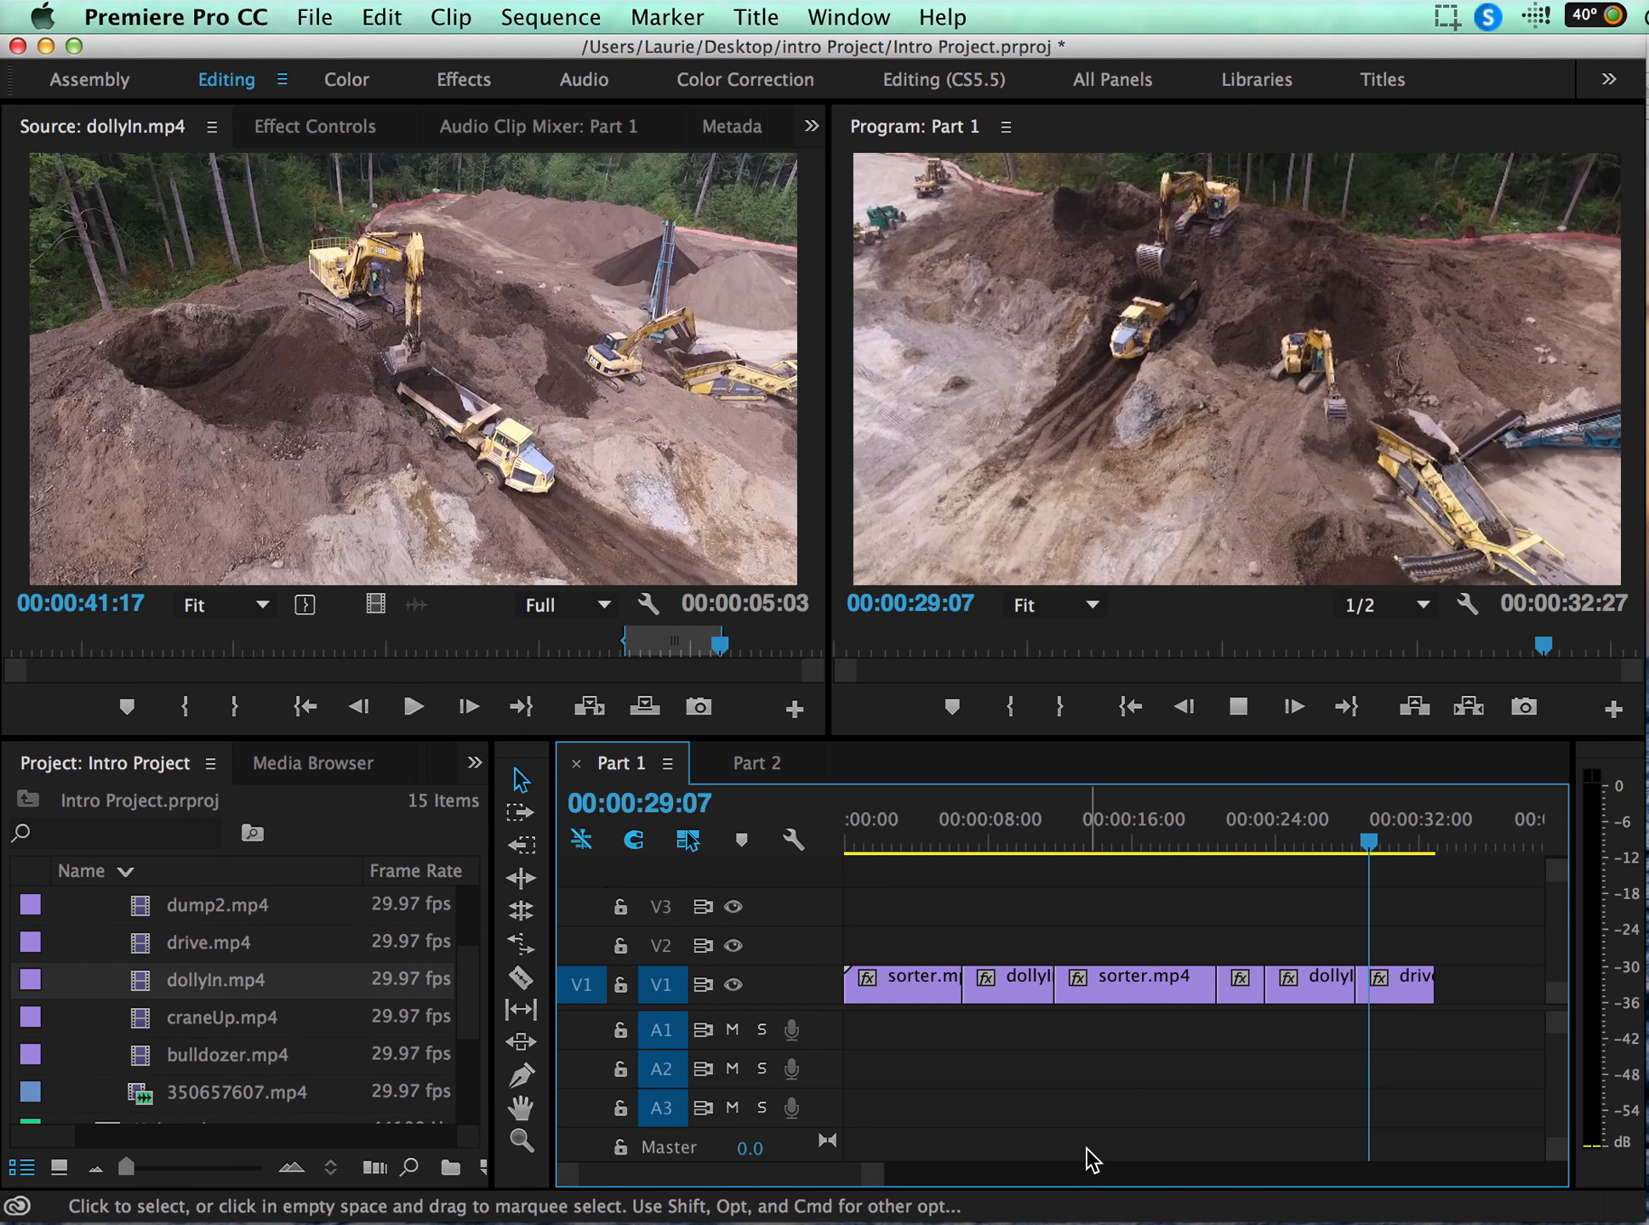
key(space)
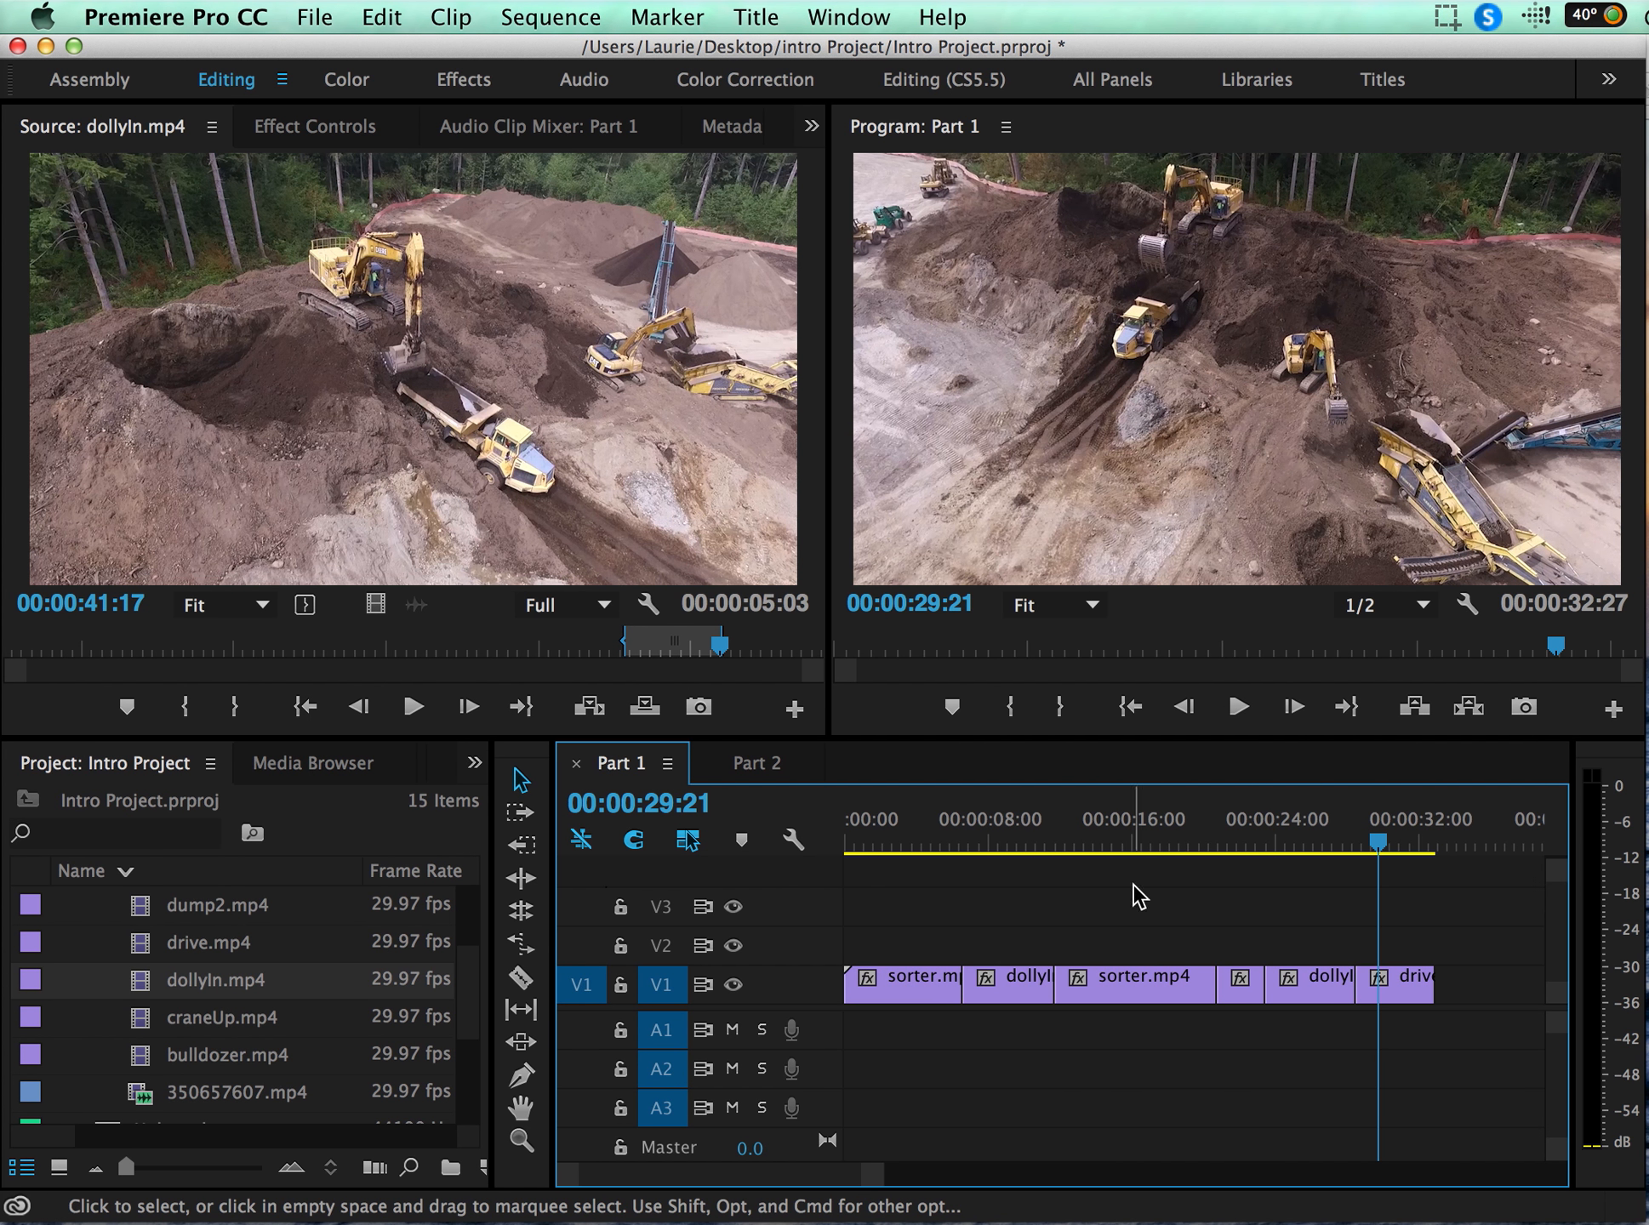
key(super+s)
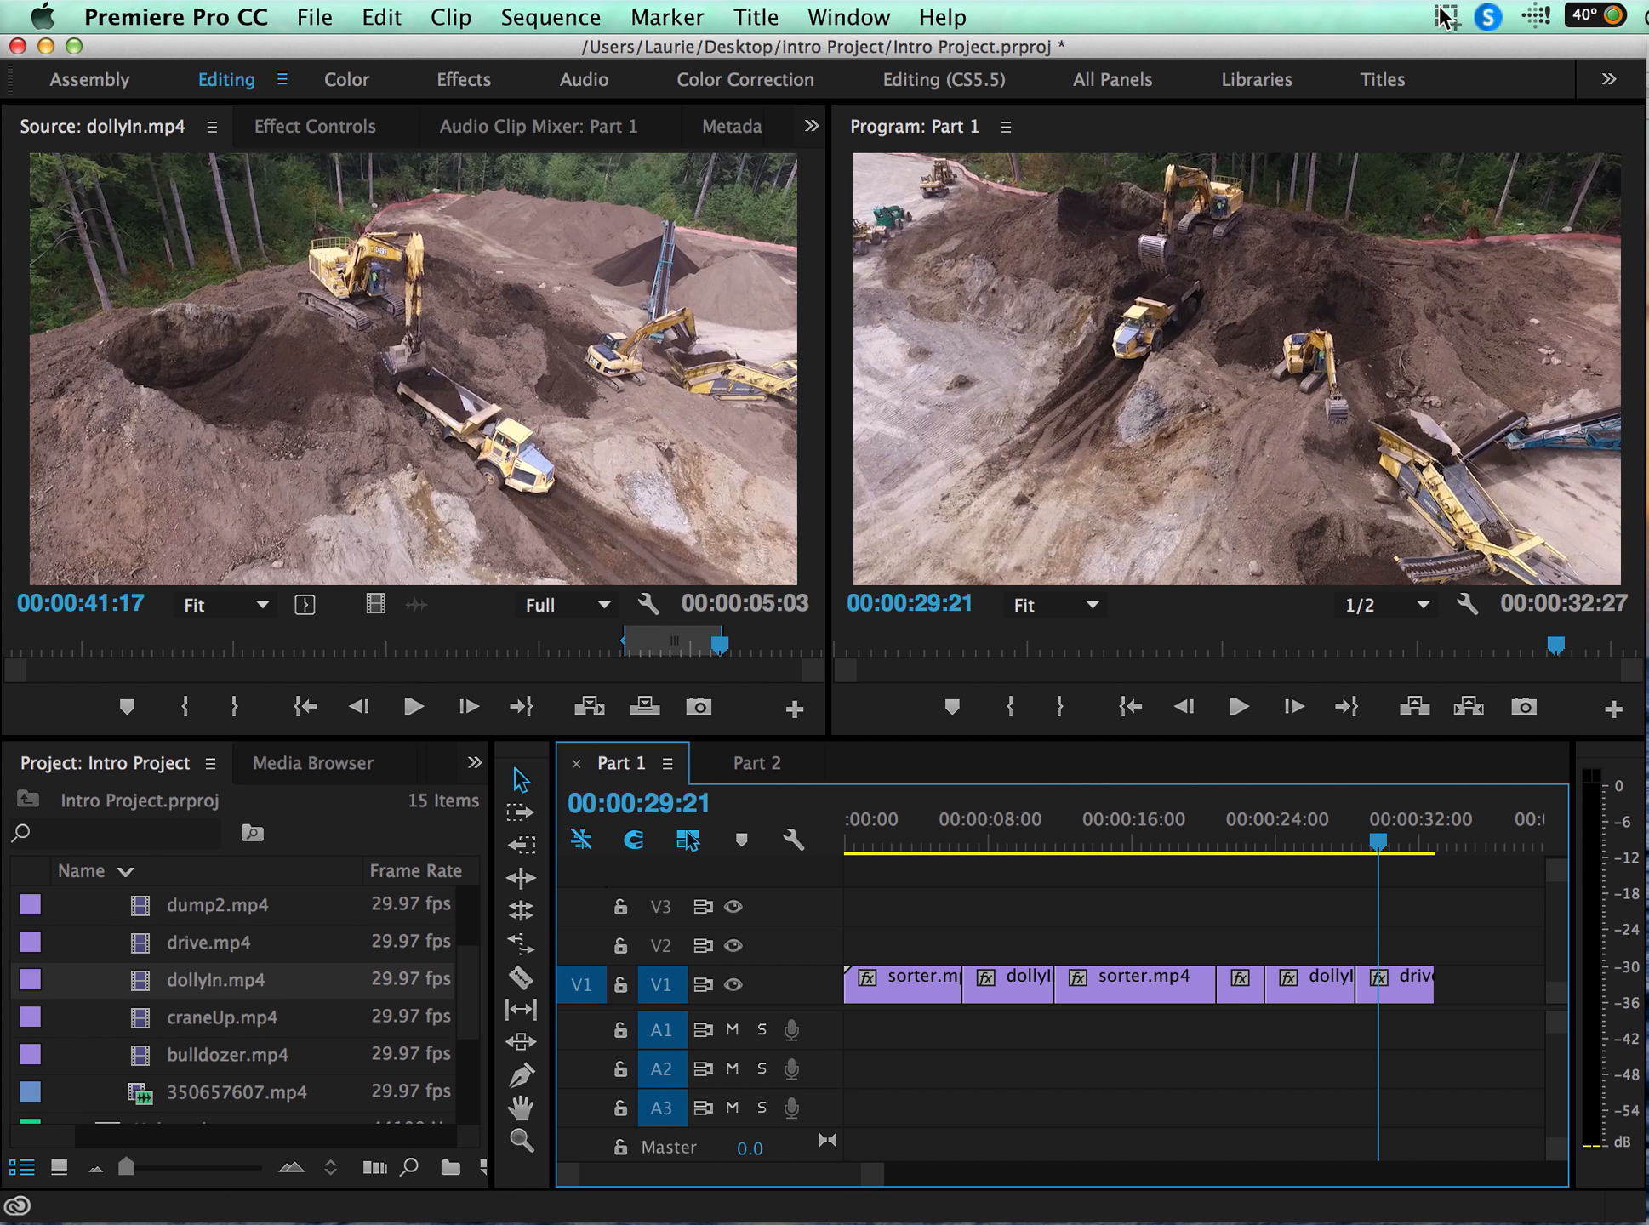